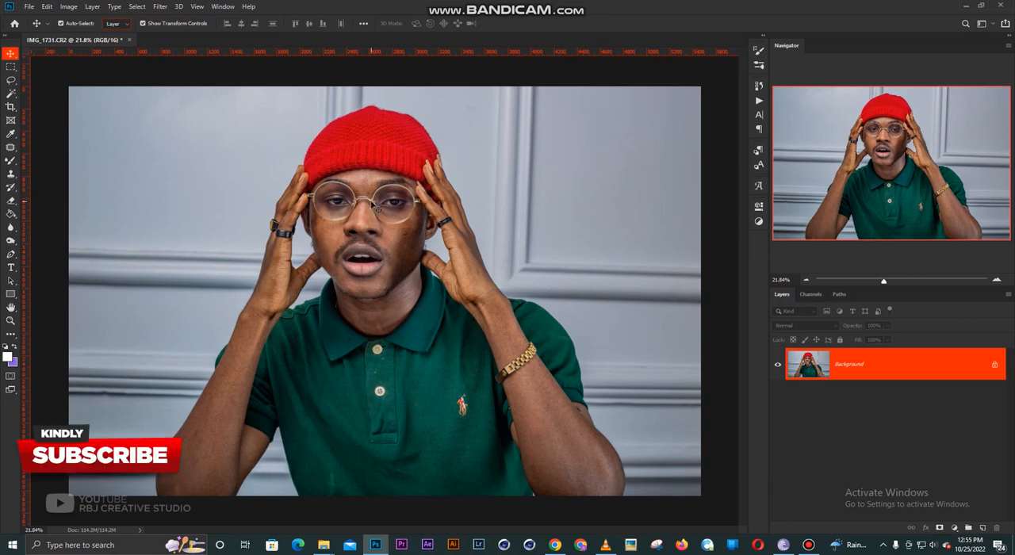
scroll(382, 243, up, 1)
scroll(382, 245, down, 1)
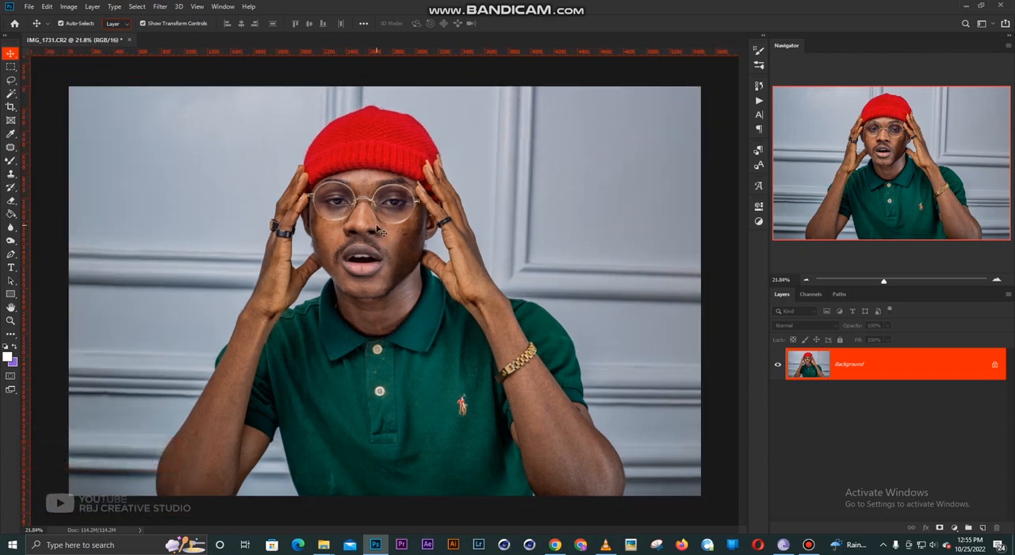
scroll(378, 222, up, 3)
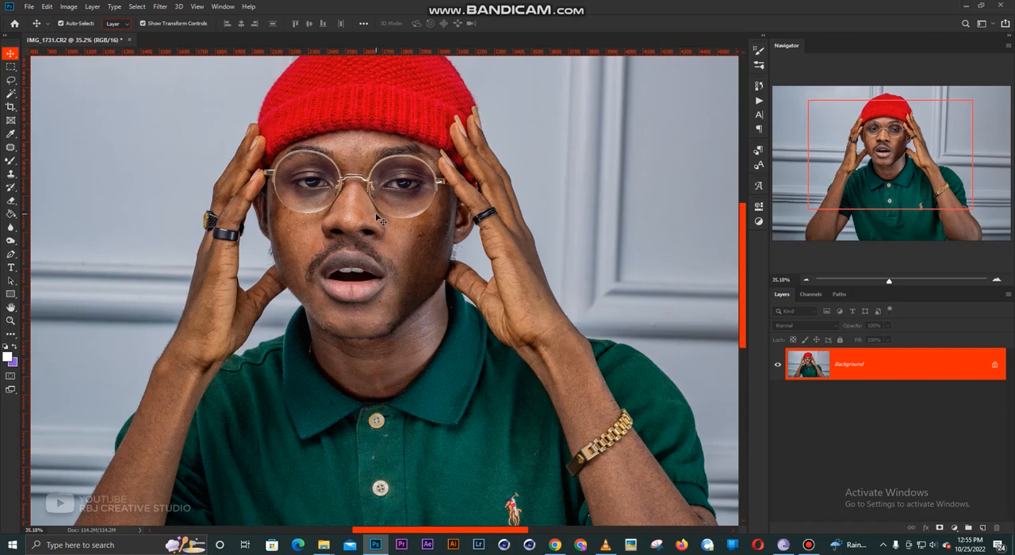
scroll(379, 219, down, 2)
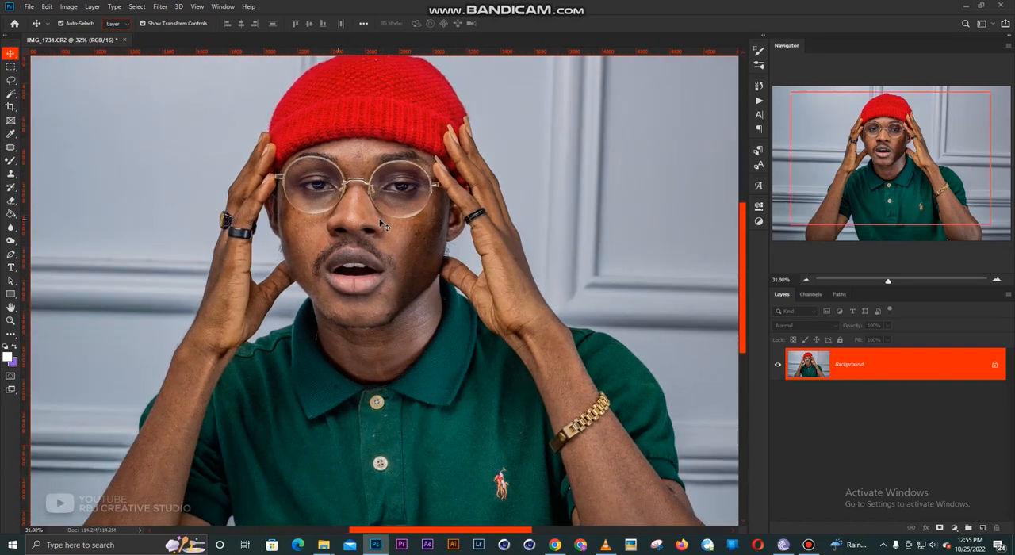
scroll(386, 226, down, 2)
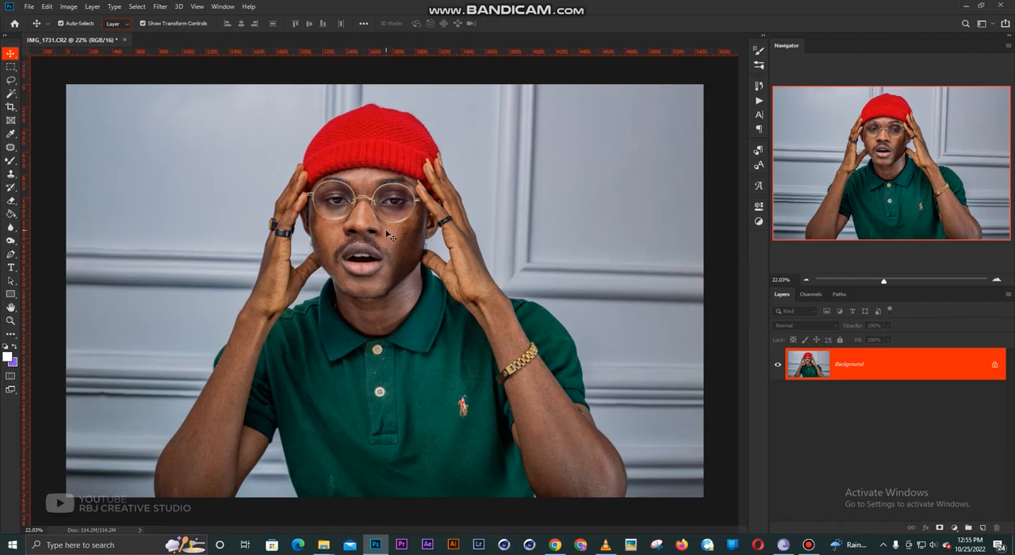
- Duplicate the background layer twice and name the upper copy High and the lower copy Low
key(ctrl+j)
key(ctrl+j)
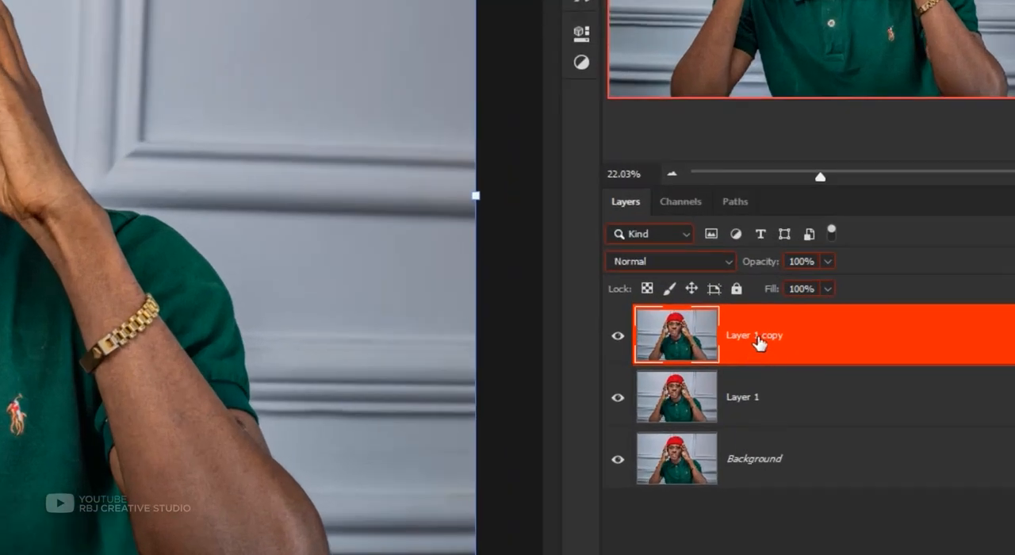
double_click(758, 336)
text(H)
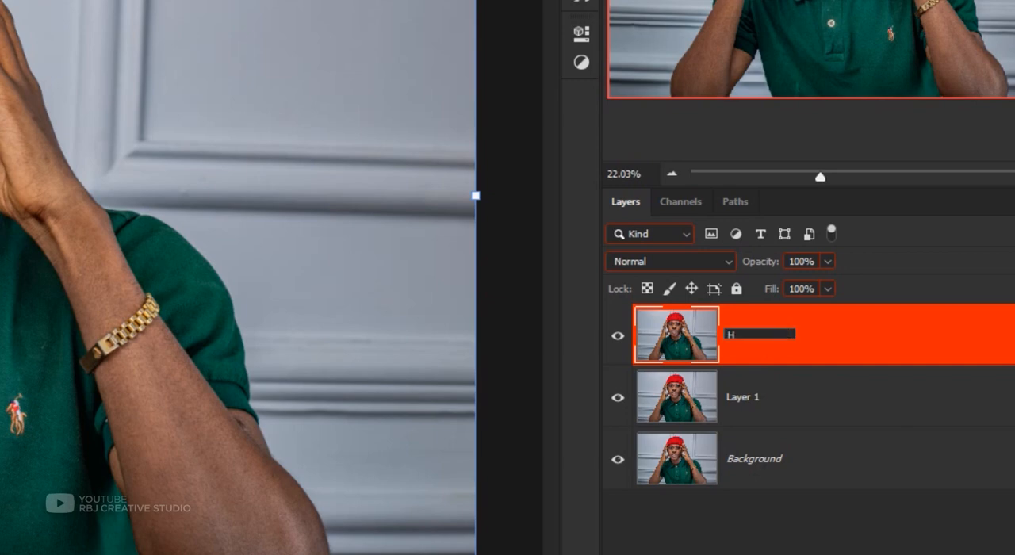
text(igh)
key(Return)
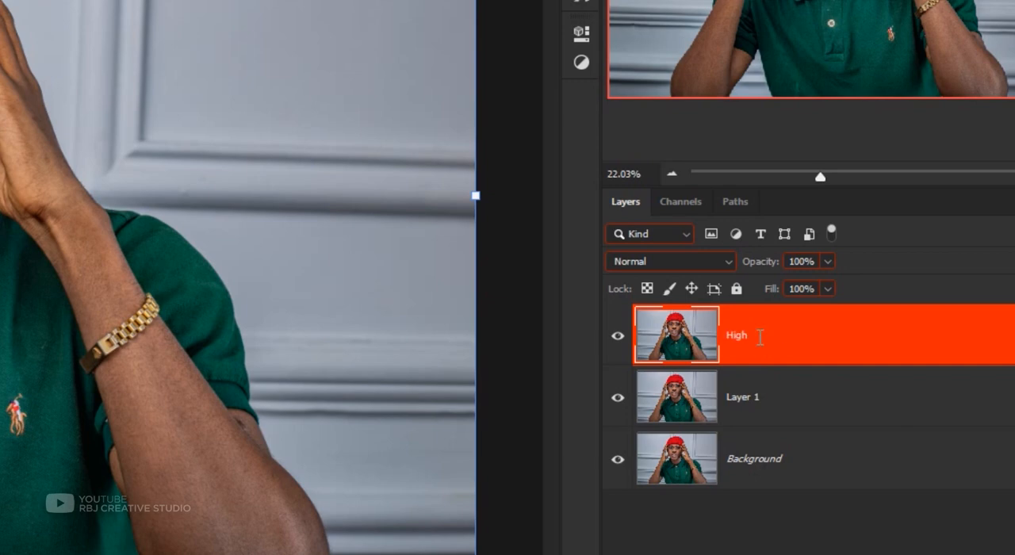
double_click(746, 396)
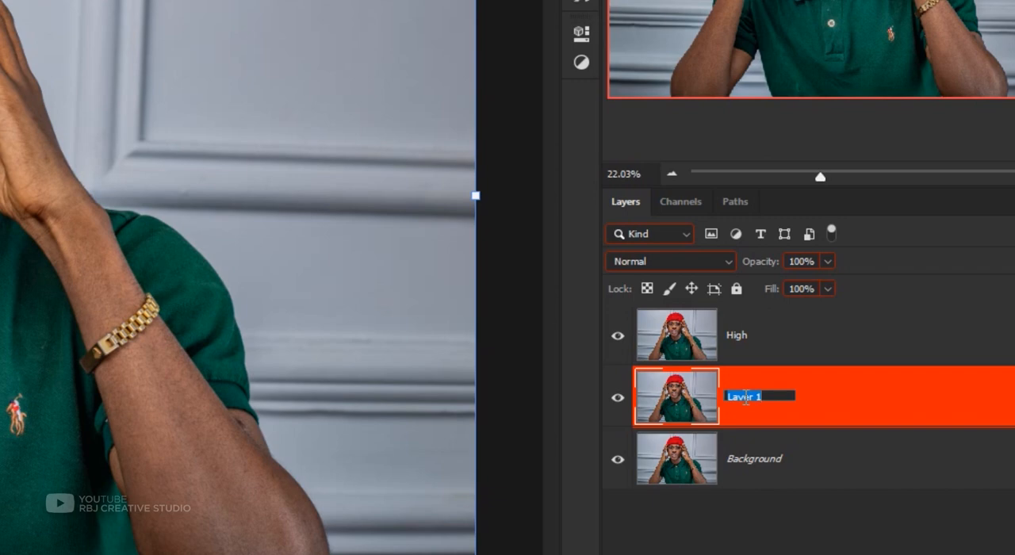
text(Low)
key(Return)
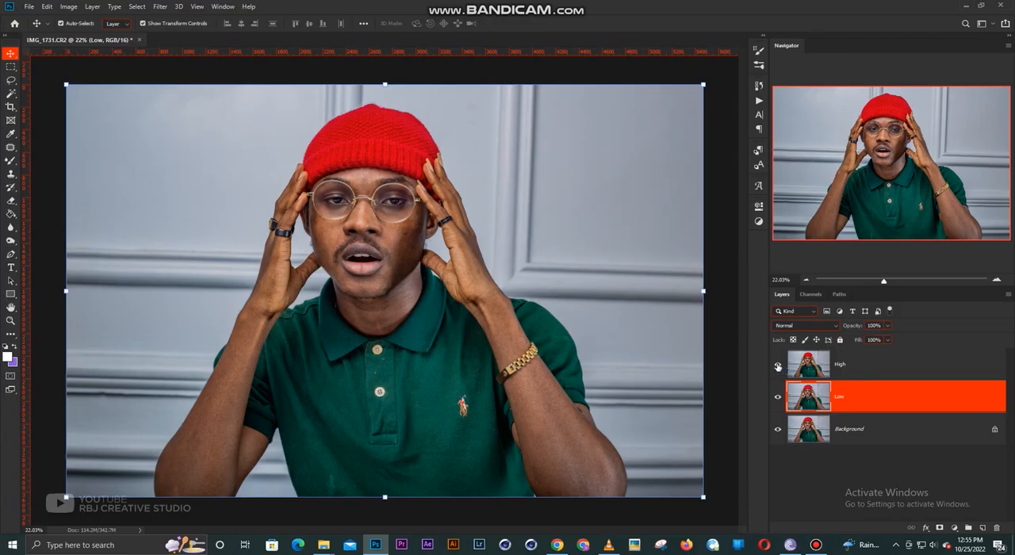
- Hide the High layer and apply a Gaussian Blur with a 10-pixel radius to the Low layer
click(778, 366)
click(160, 6)
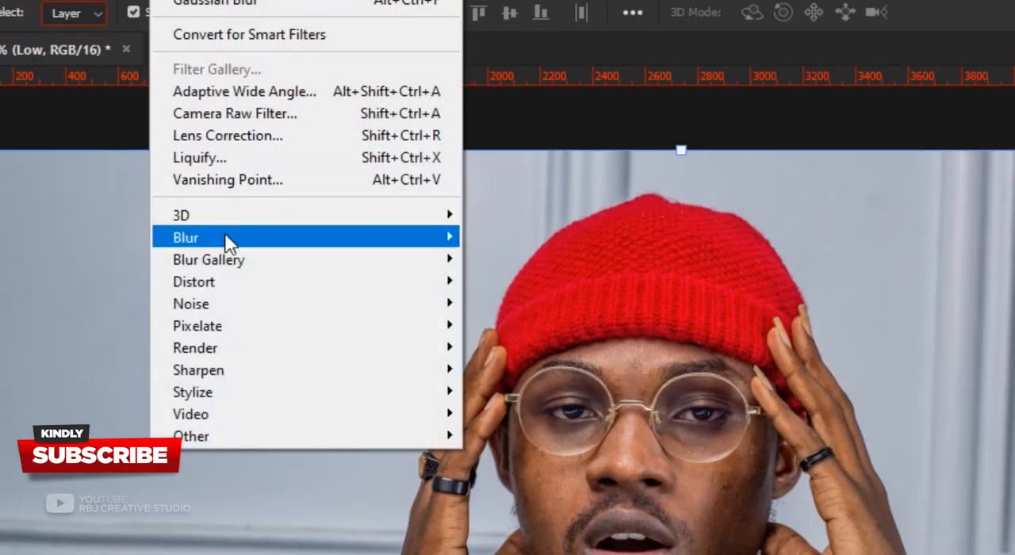
mouse_move(228, 242)
click(524, 324)
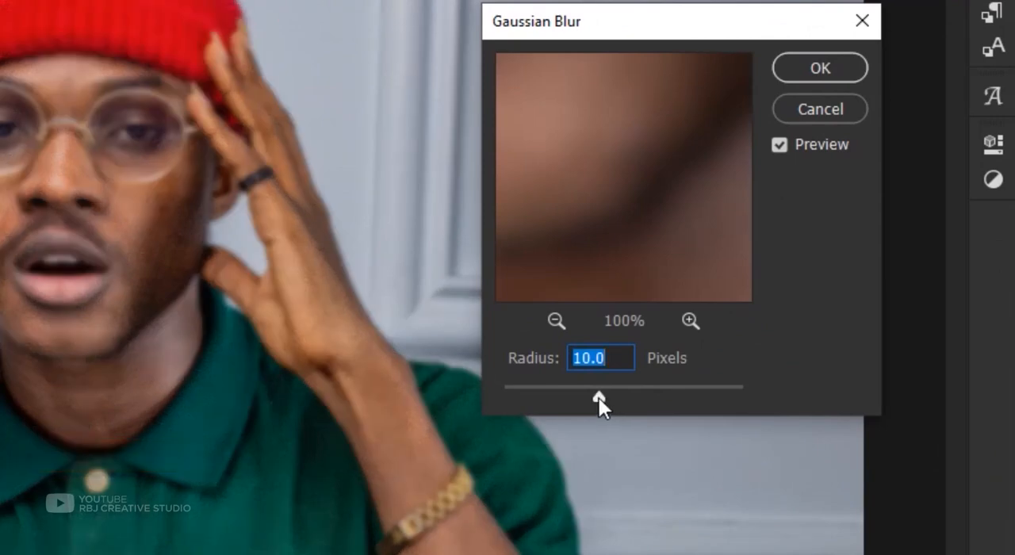
drag(599, 397, 601, 397)
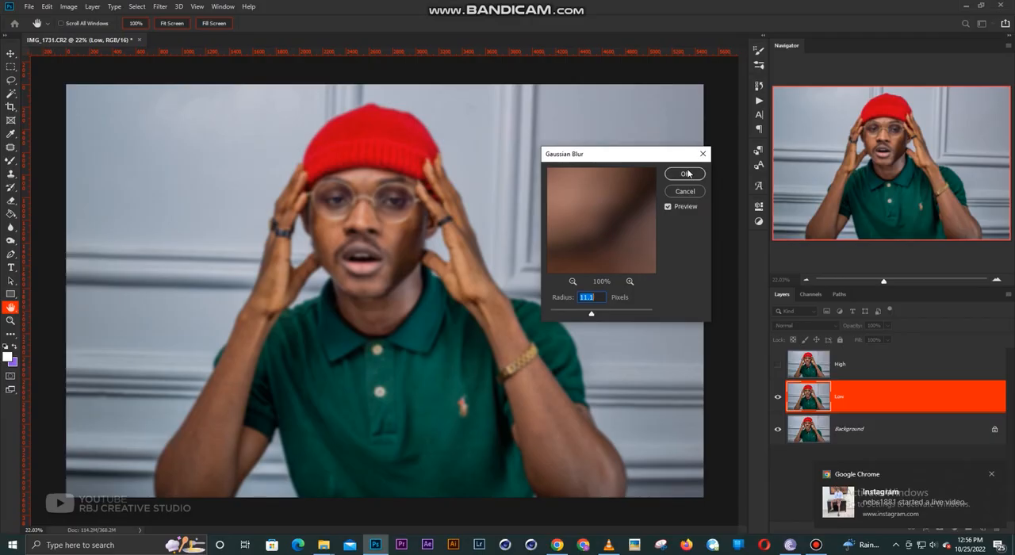
click(820, 69)
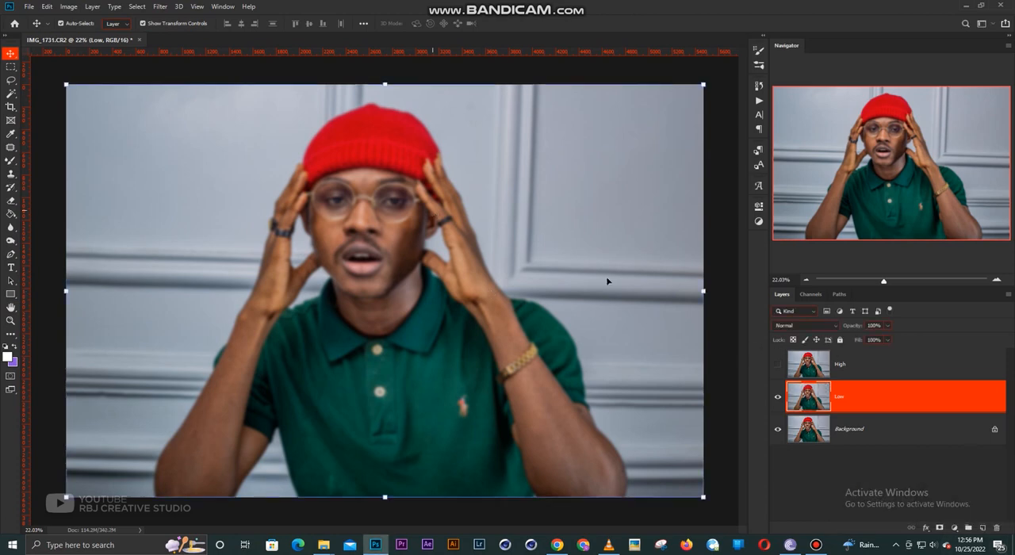
- Show the High layer and use Apply Image on it with source layer Low, RGB channel, Subtract blending, scale 2 and offset 128
click(778, 367)
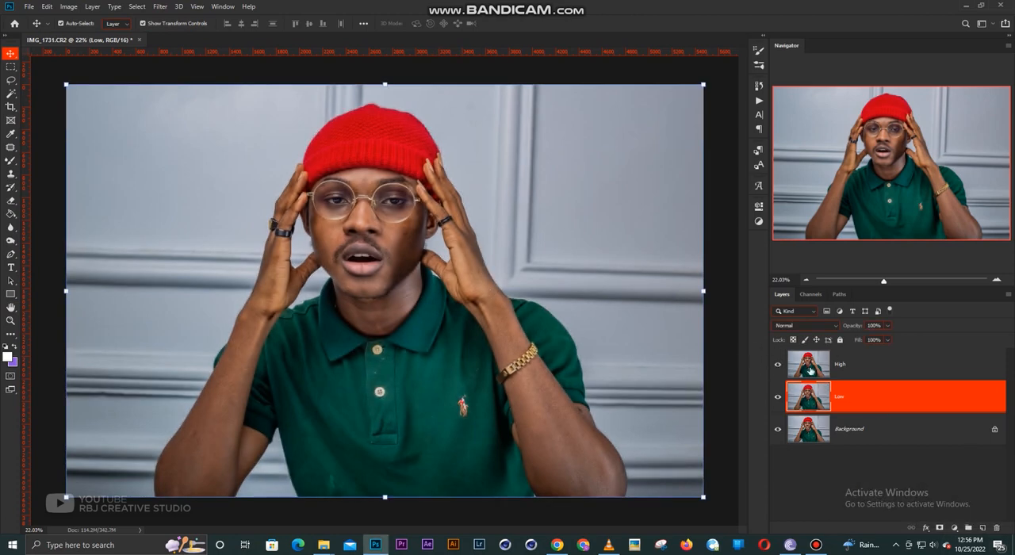
click(874, 371)
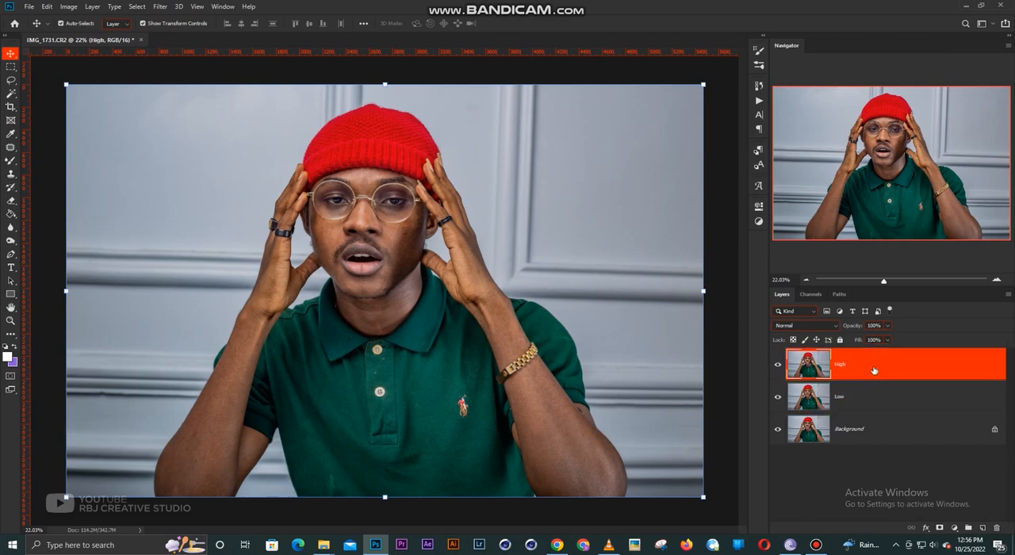
click(70, 6)
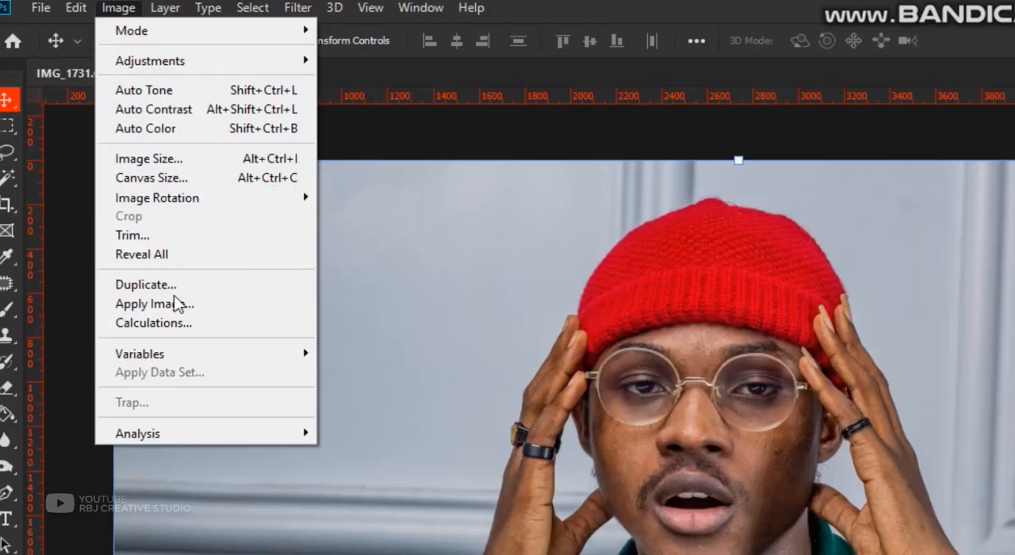
click(173, 304)
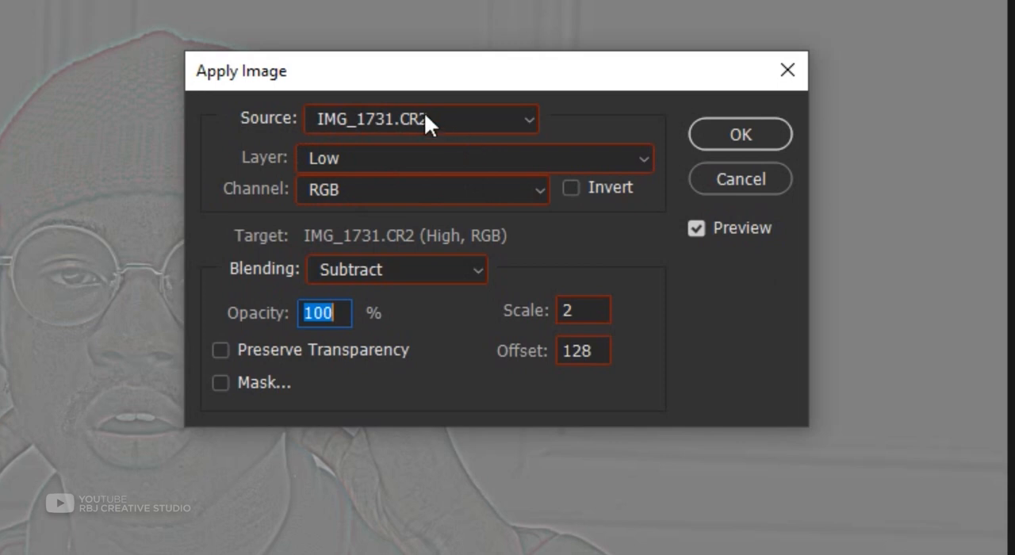
click(382, 160)
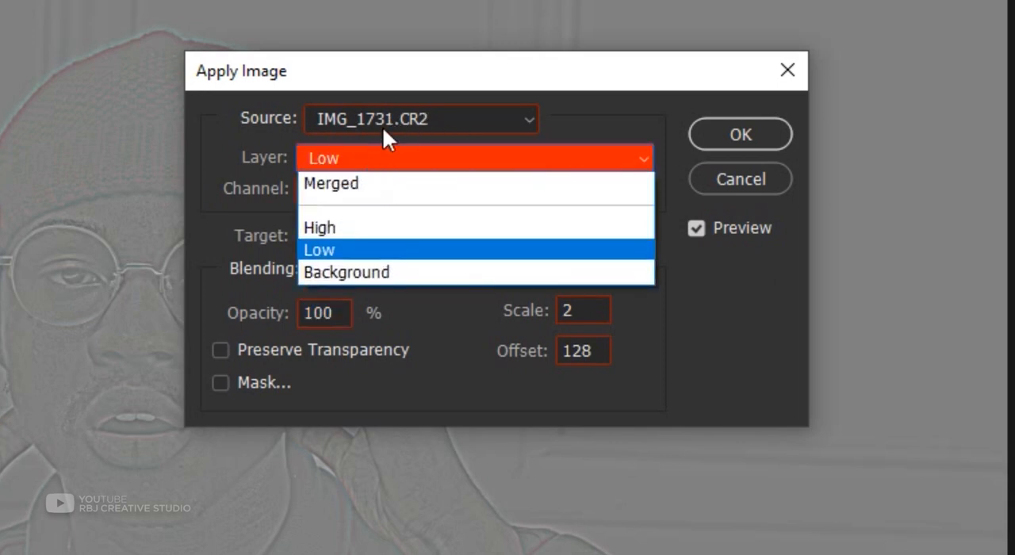
click(388, 159)
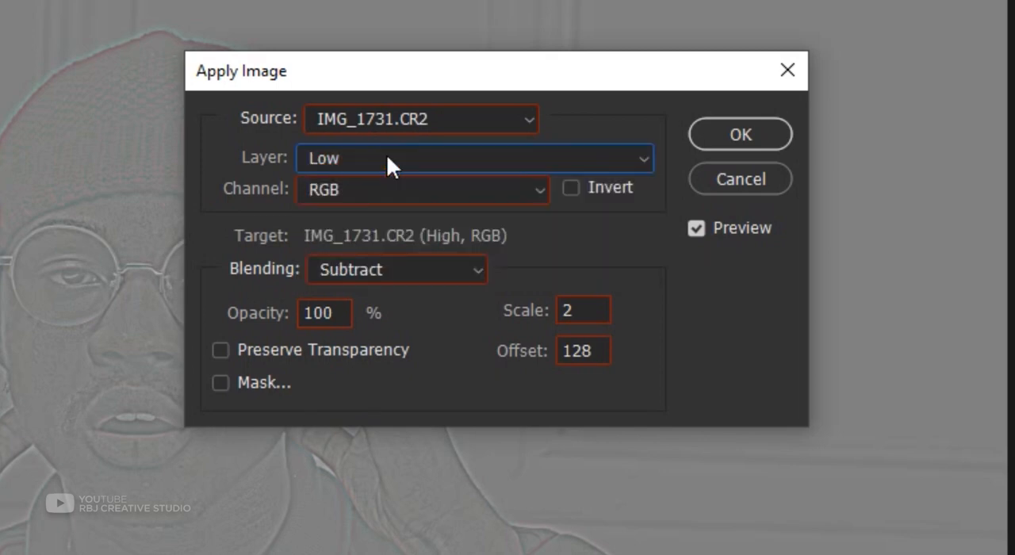
click(388, 155)
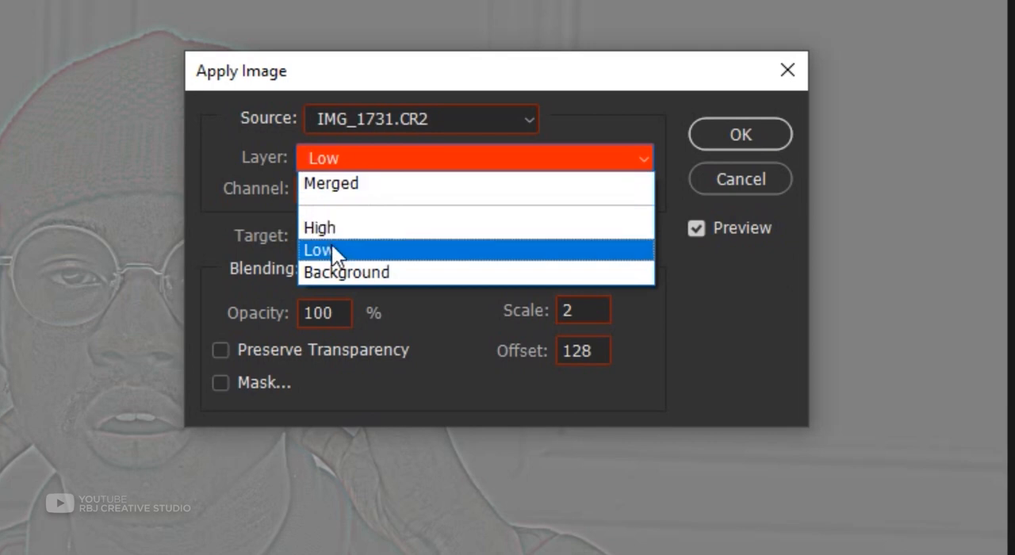
click(333, 249)
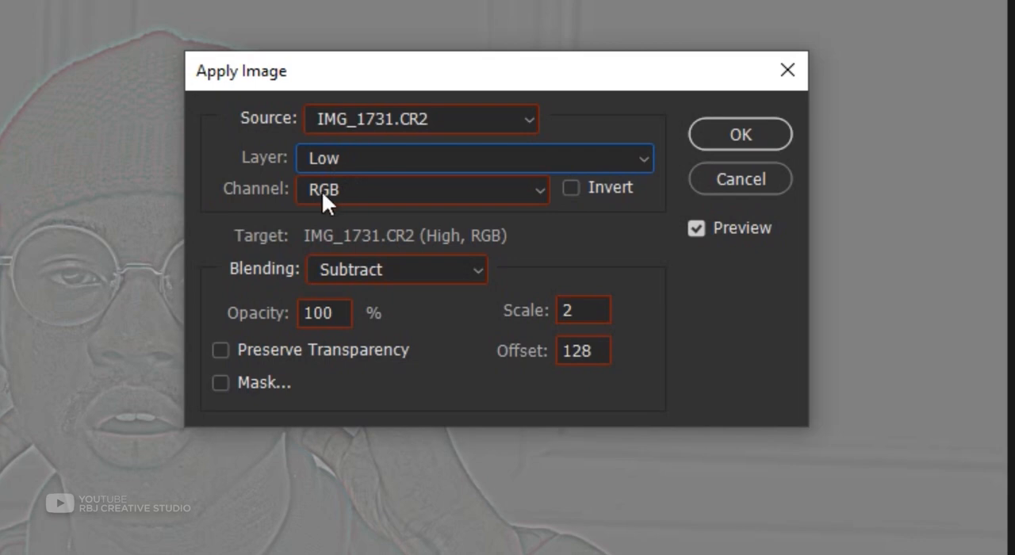
click(382, 270)
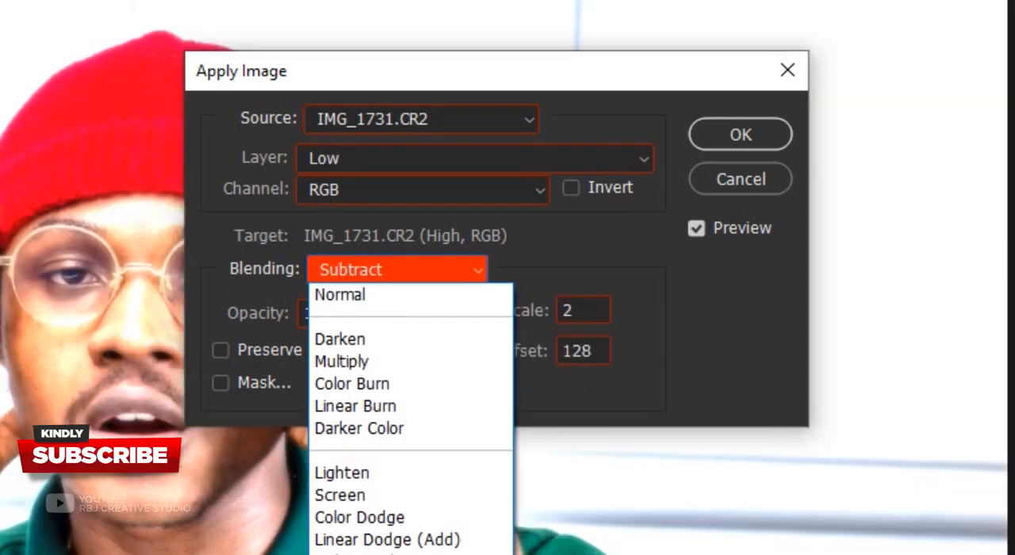
key(Return)
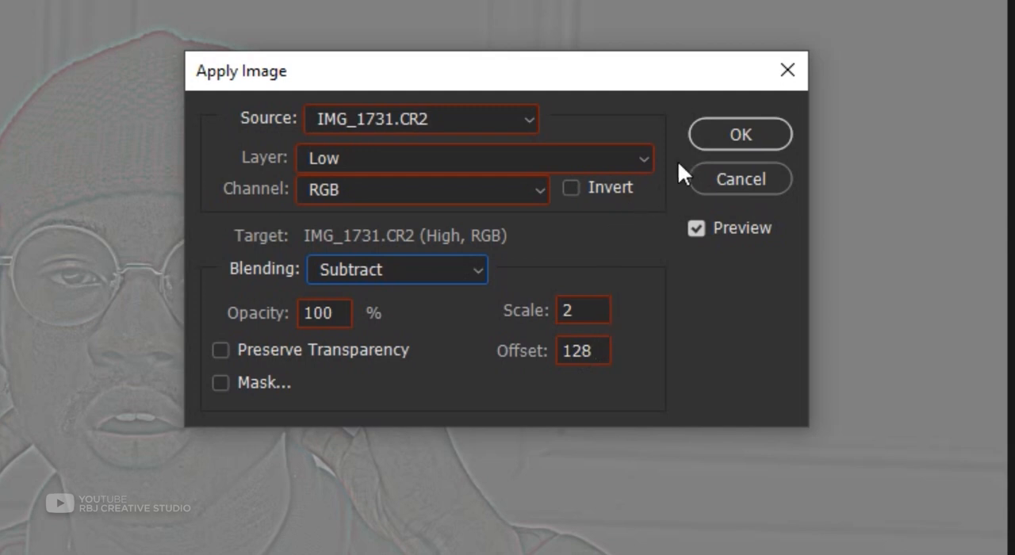
click(727, 139)
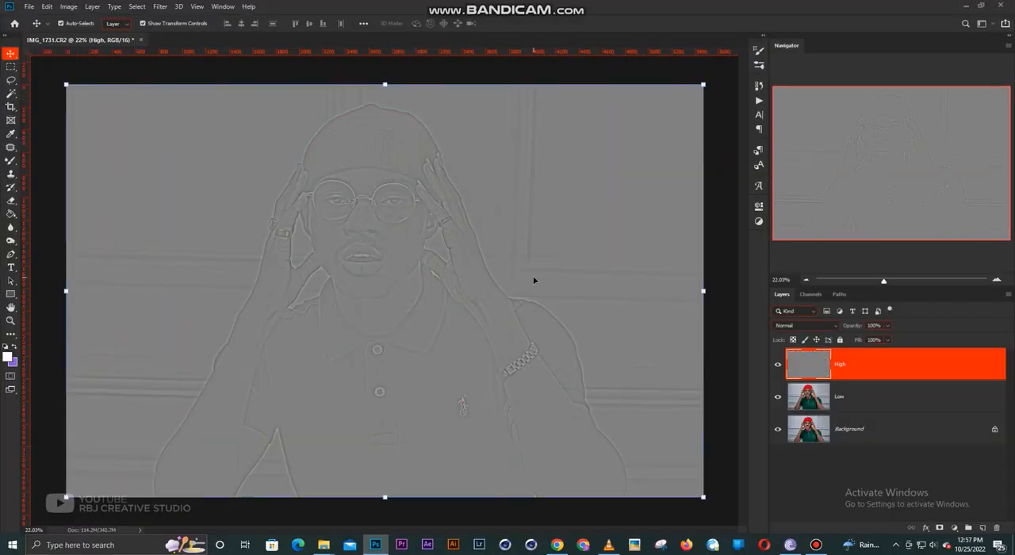
- Set the High layer's blend mode to Linear Light
click(810, 326)
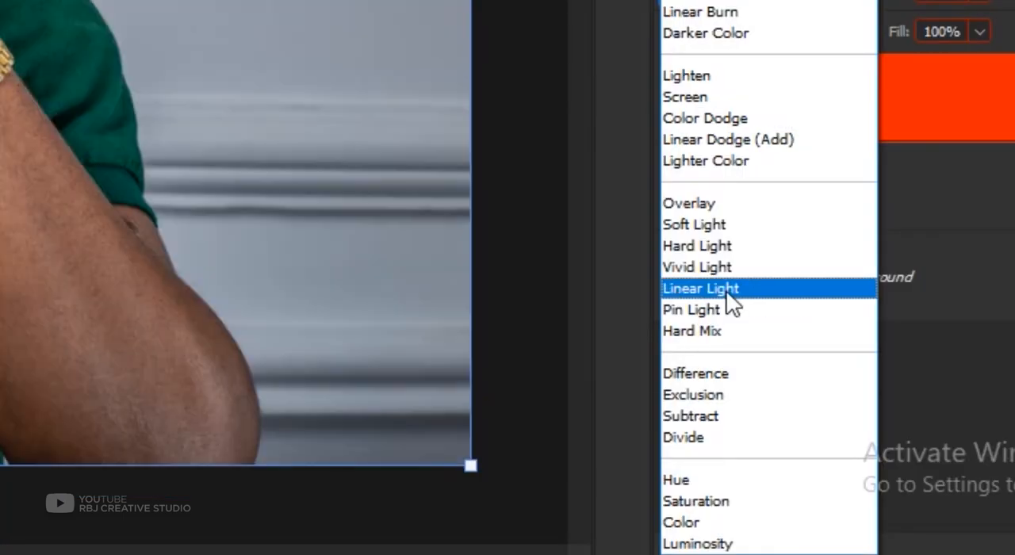
click(728, 293)
click(721, 328)
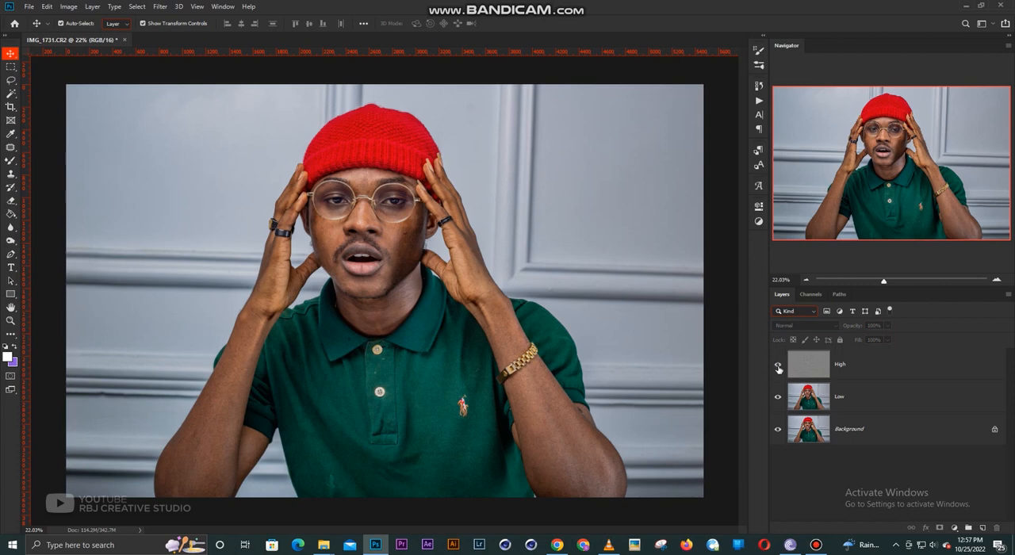
- Hide the High layer, select the Low layer and activate the Mixer Brush Tool
click(837, 396)
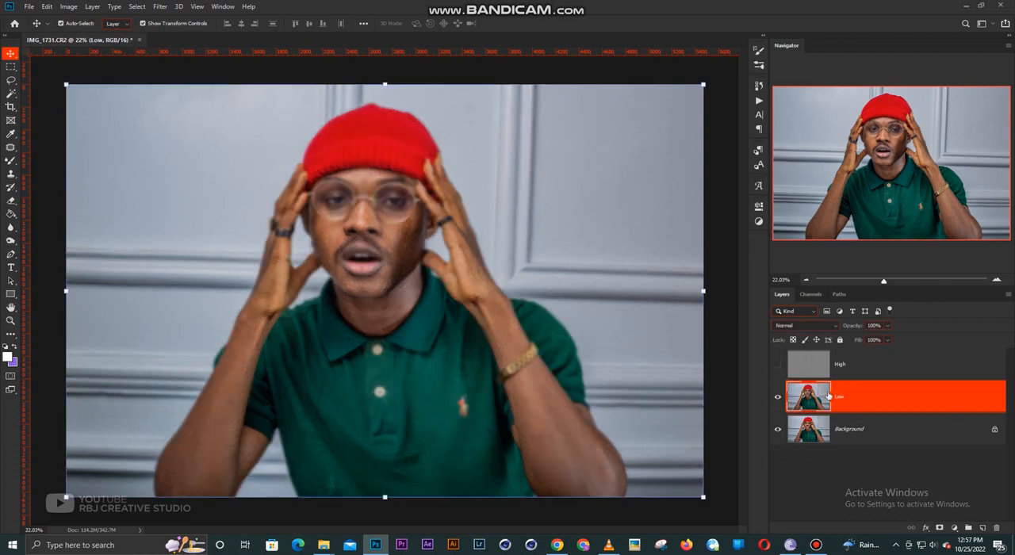
click(11, 161)
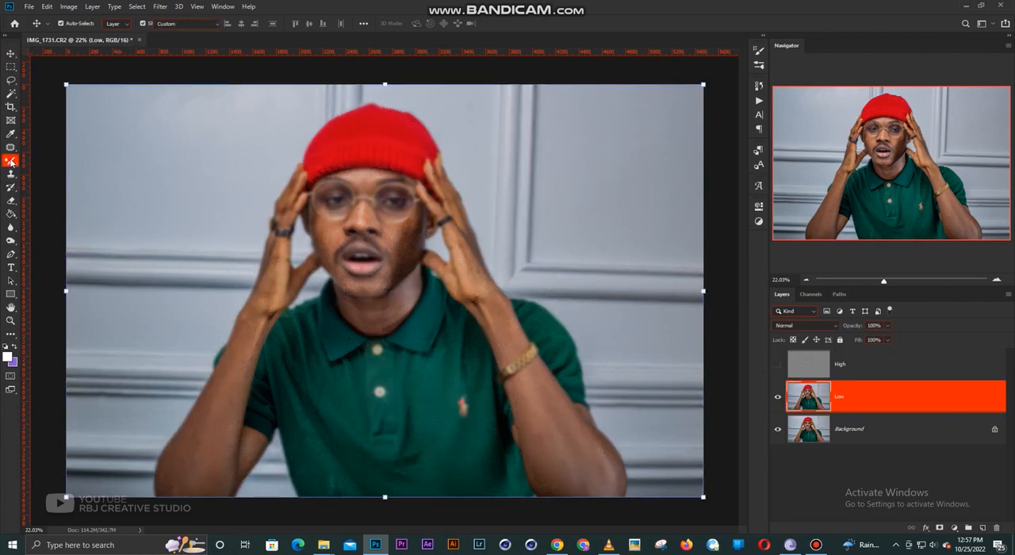
right_click(11, 161)
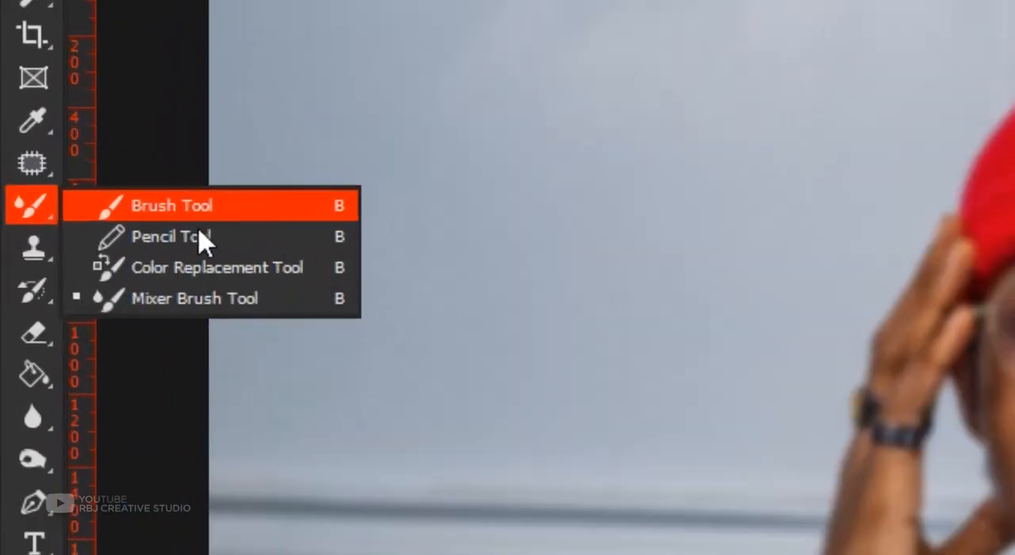
click(209, 302)
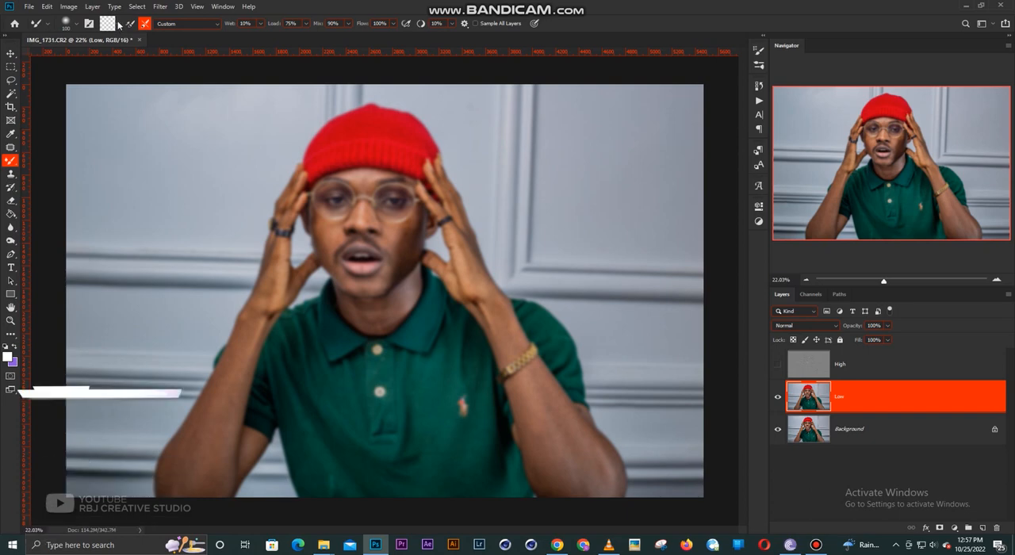
click(119, 25)
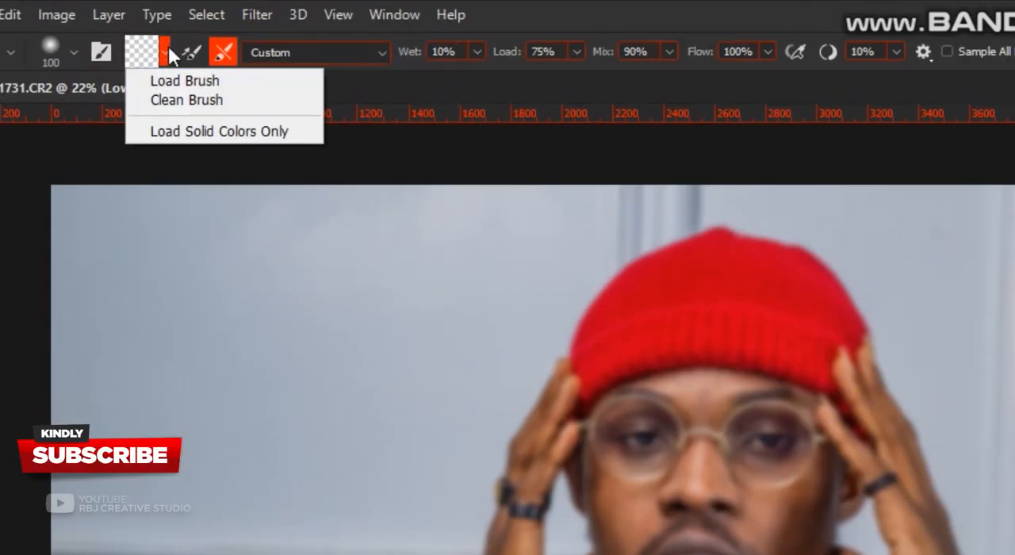
click(169, 54)
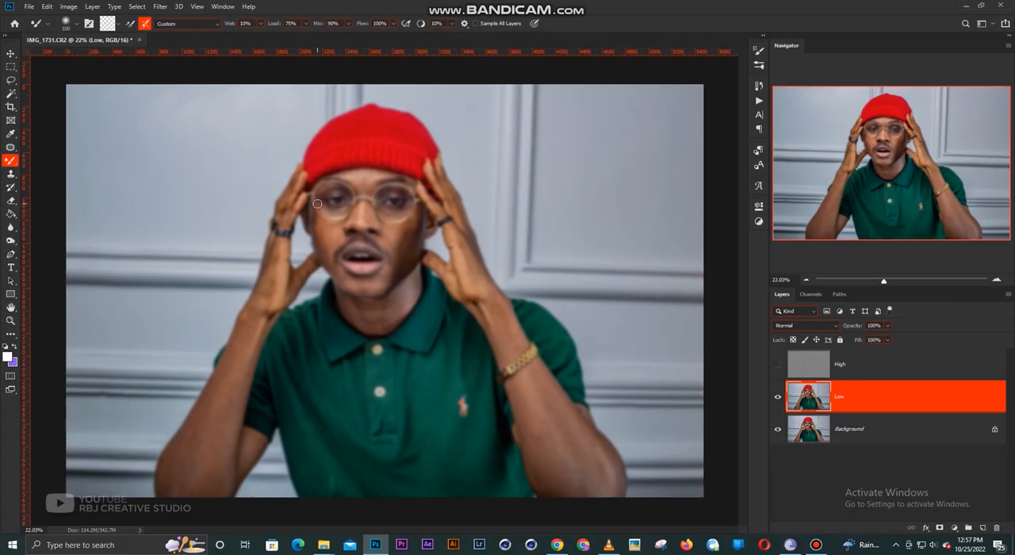
- Blend the face's skin tones on the Low layer with the Mixer Brush, resizing the brush to suit each area
scroll(376, 226, up, 4)
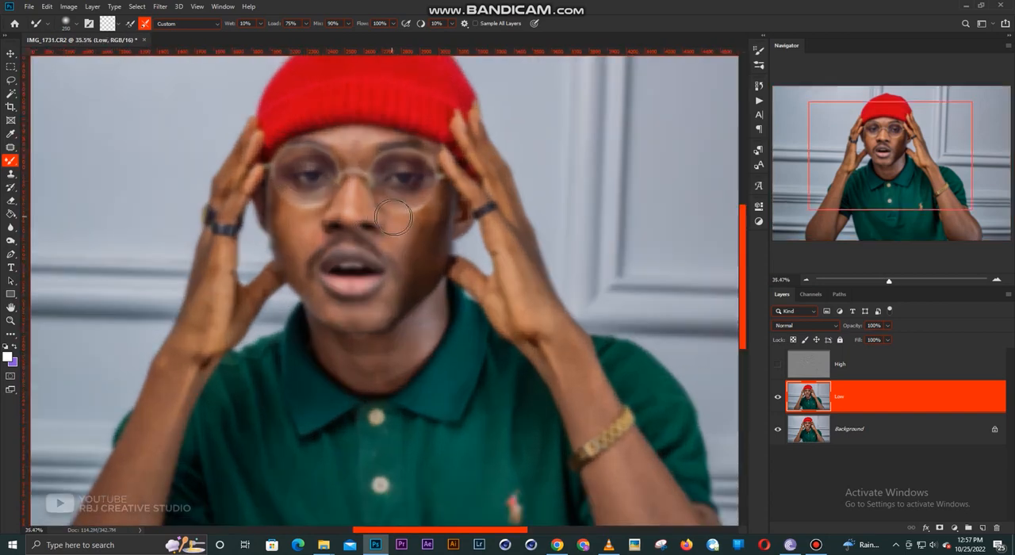
key(bracketleft)
key(bracketleft)
key(space)
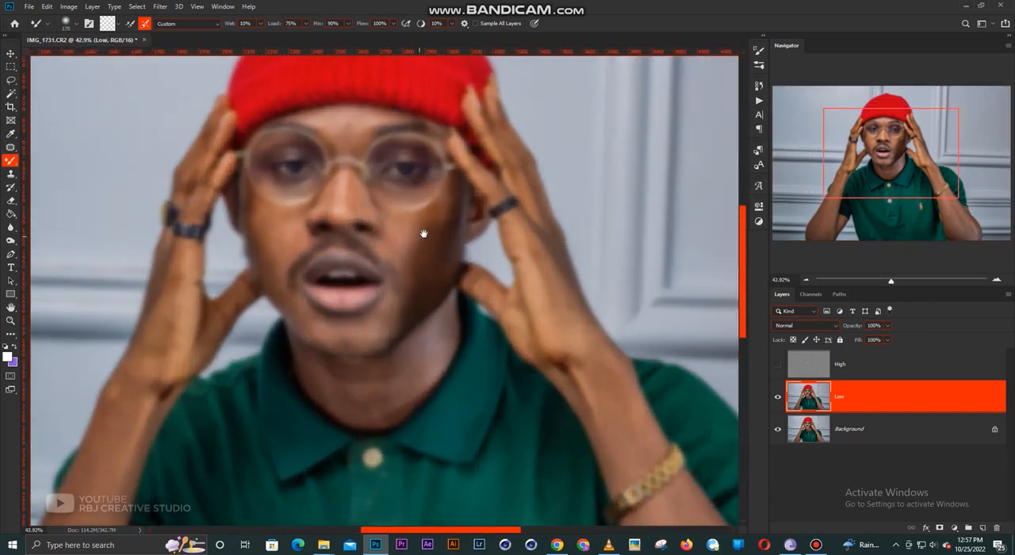
drag(425, 232, 437, 259)
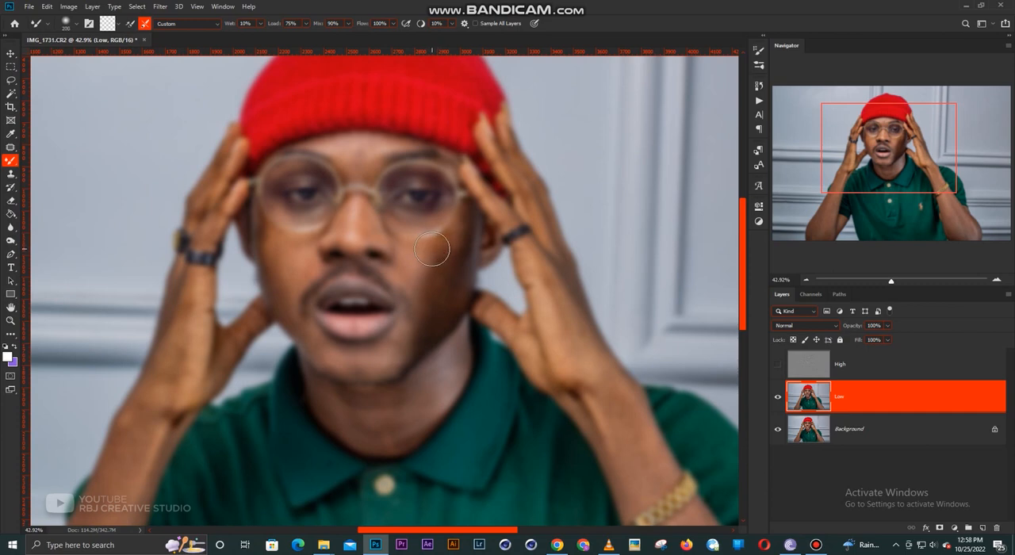
key(bracketright)
key(bracketleft)
key(bracketleft)
key(bracketleft)
key(bracketleft)
key(bracketright)
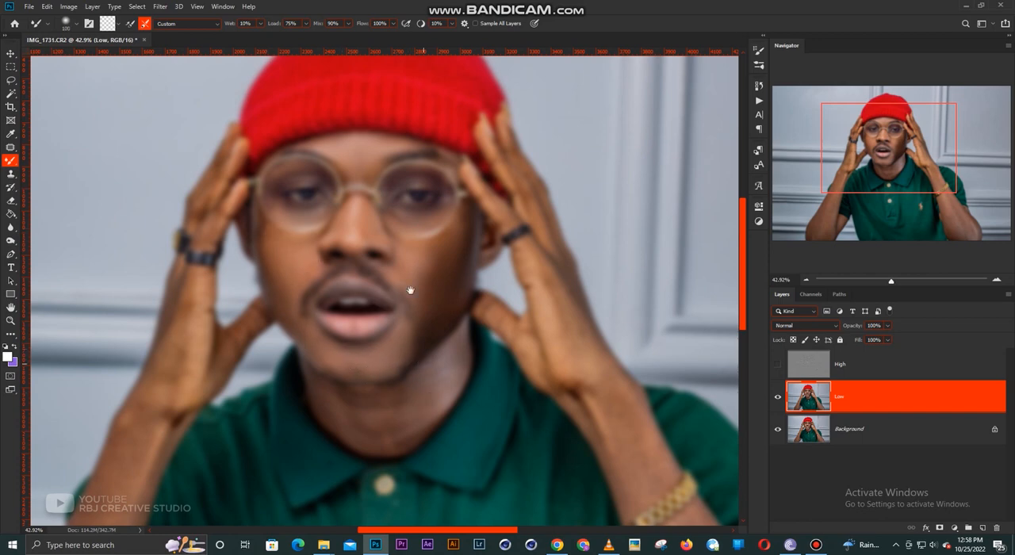
- Smooth the neck's skin tones above the collar with a smaller Mixer Brush
scroll(404, 286, down, 3)
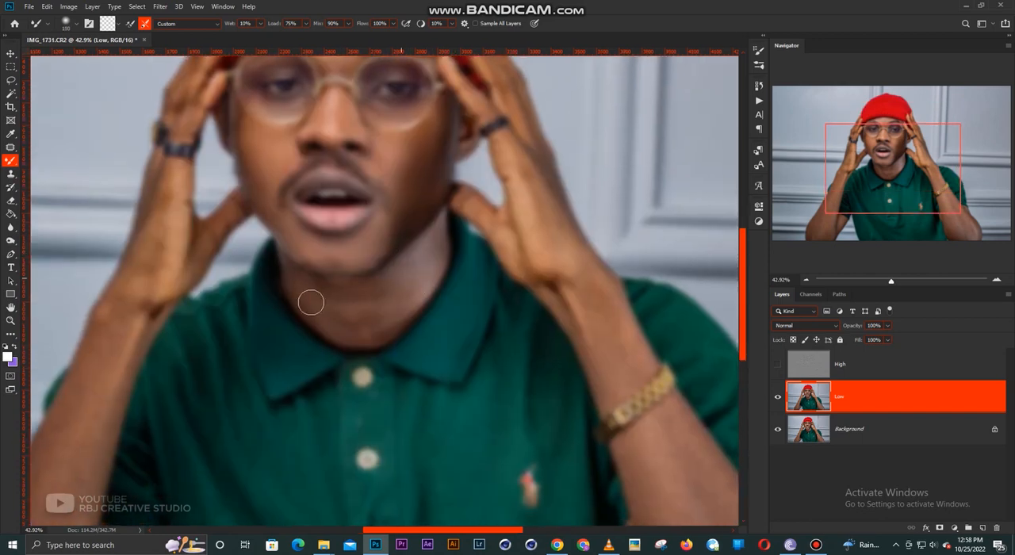
key(bracketleft)
key(bracketleft)
drag(602, 339, 470, 260)
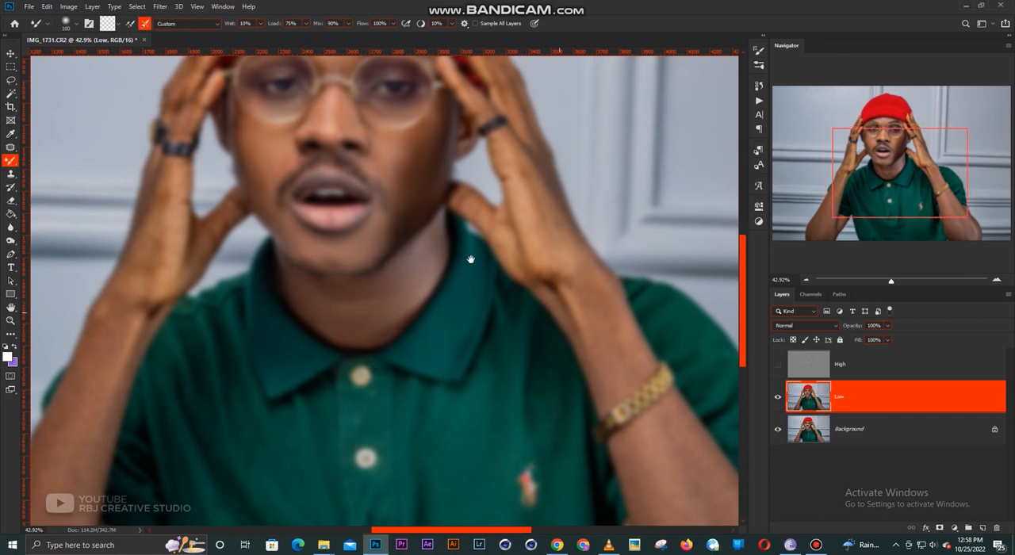
- Smooth the skin of the forearm wearing the gold bracelet with an enlarged Mixer Brush
scroll(470, 260, down, 3)
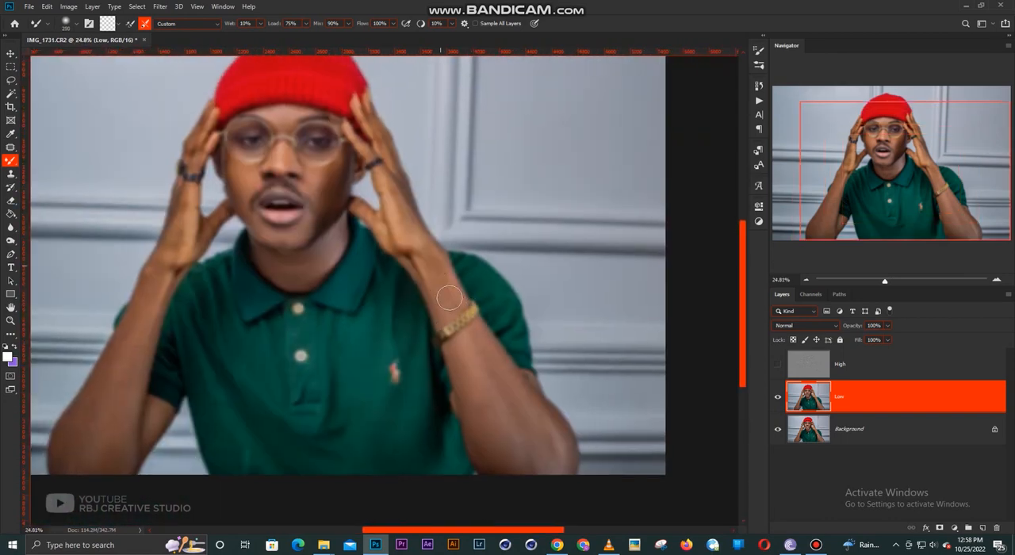
key(bracketright)
key(bracketright)
key(bracketright)
key(bracketright)
key(bracketright)
key(bracketright)
drag(479, 326, 514, 366)
- Smooth the wrist, hand and fingers of the bracelet arm with a smaller Mixer Brush
scroll(482, 342, up, 3)
key(bracketleft)
key(bracketleft)
key(bracketleft)
key(bracketleft)
scroll(420, 210, up, 2)
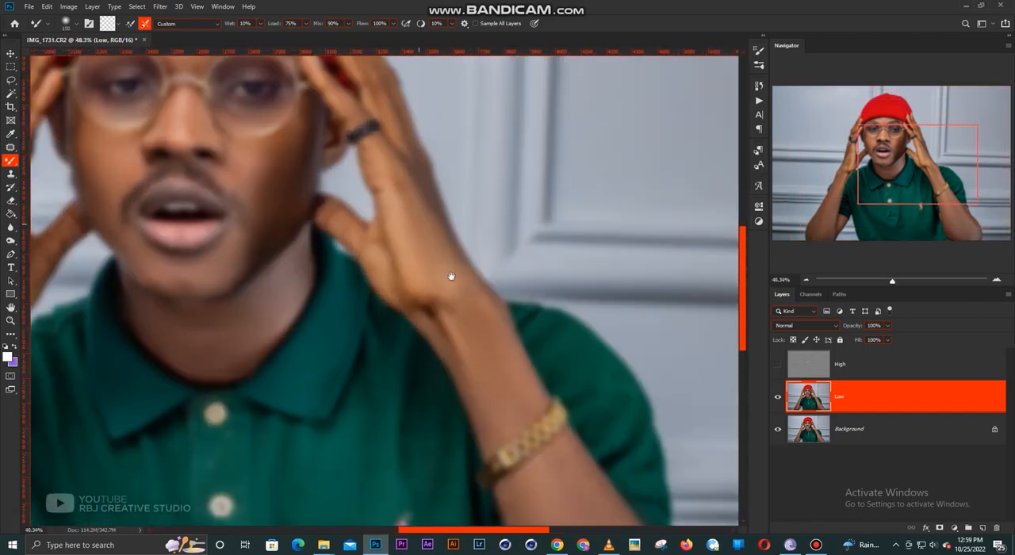
drag(452, 277, 487, 347)
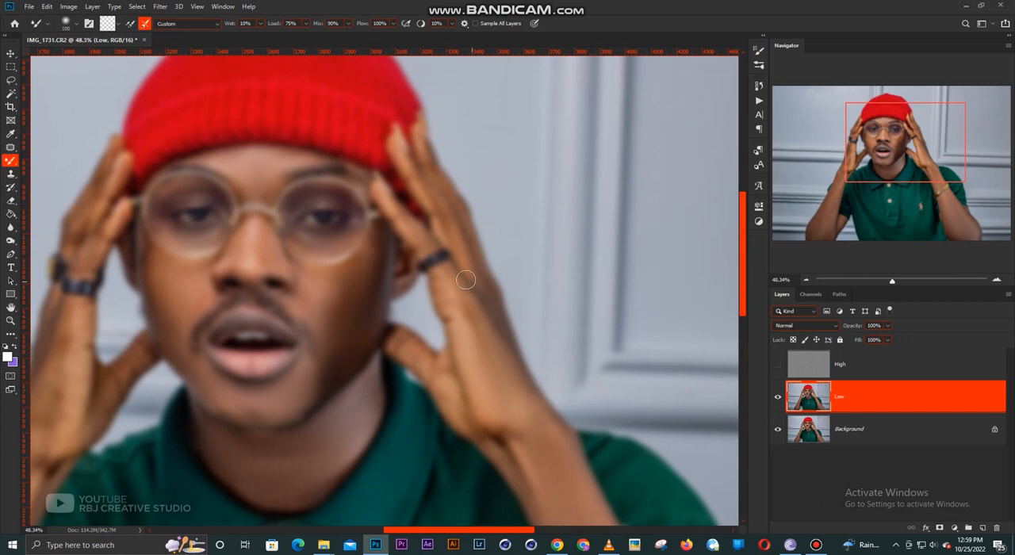
key(bracketleft)
- Smooth the skin of the opposite forearm down to the elbow, enlarging the Mixer Brush for the wide area
drag(372, 294, 550, 204)
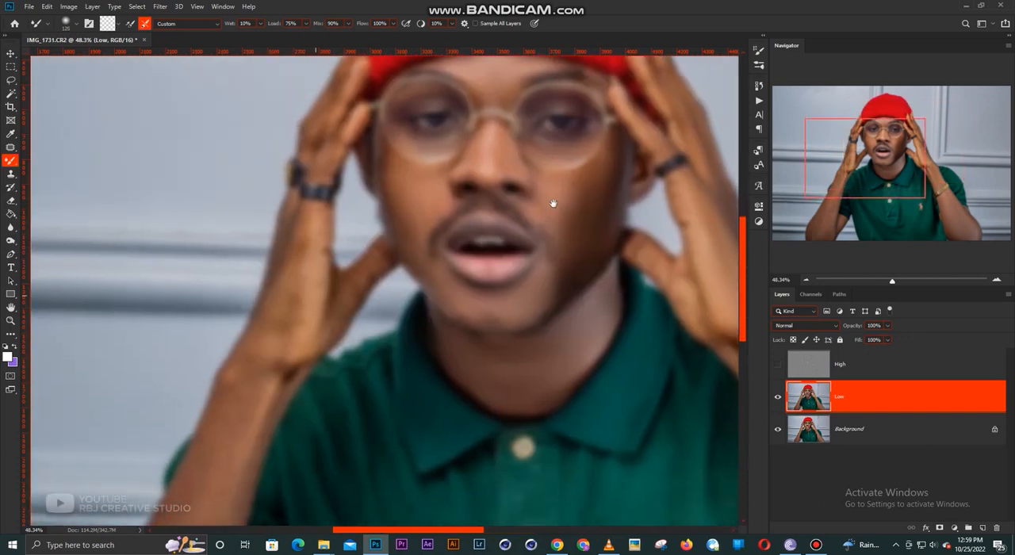
scroll(491, 298, down, 2)
key(bracketright)
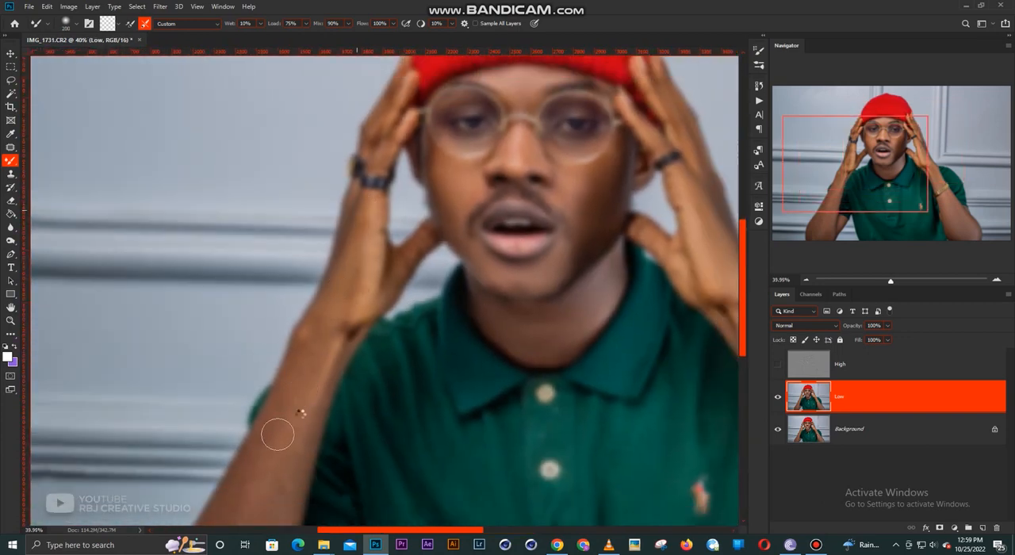
drag(315, 406, 341, 264)
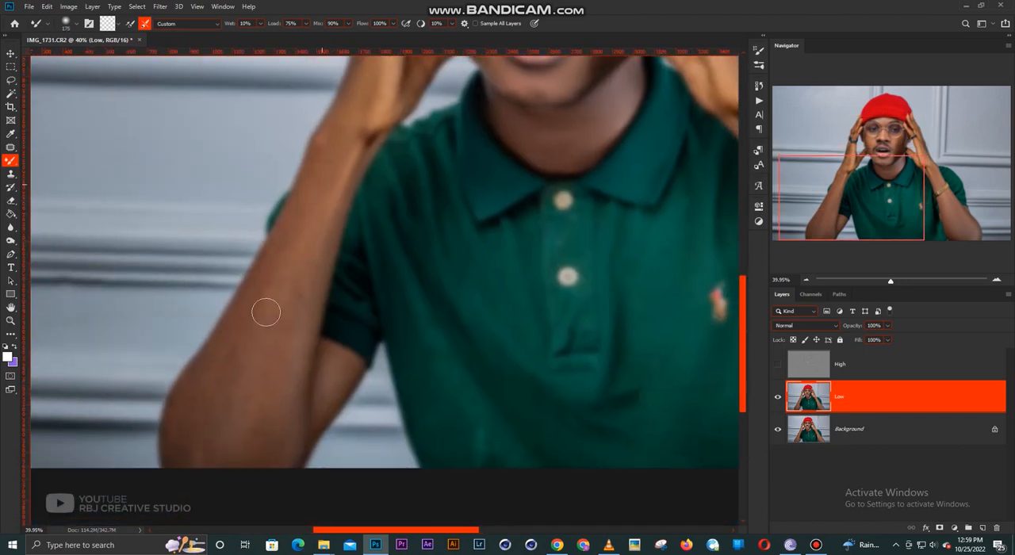
key(bracketright)
key(bracketright)
mouse_move(258, 403)
mouse_down()
mouse_move(198, 396)
mouse_move(274, 360)
mouse_move(193, 419)
mouse_move(260, 415)
mouse_up()
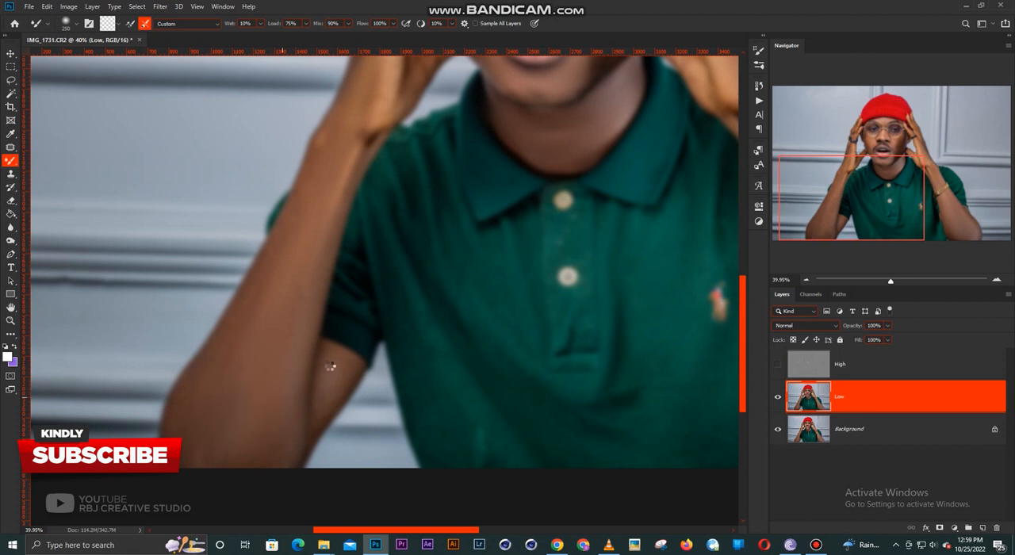
- Smooth the upper arm below the shirt sleeve with a Mixer Brush sized to that narrow area
key(bracketleft)
key(bracketleft)
key(bracketleft)
key(bracketleft)
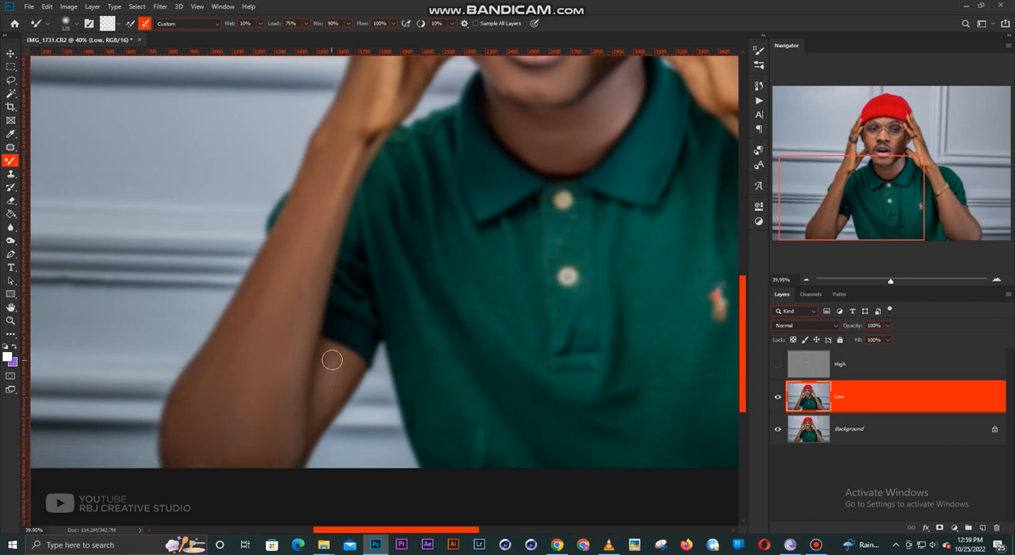
key(bracketright)
key(bracketright)
scroll(317, 171, up, 5)
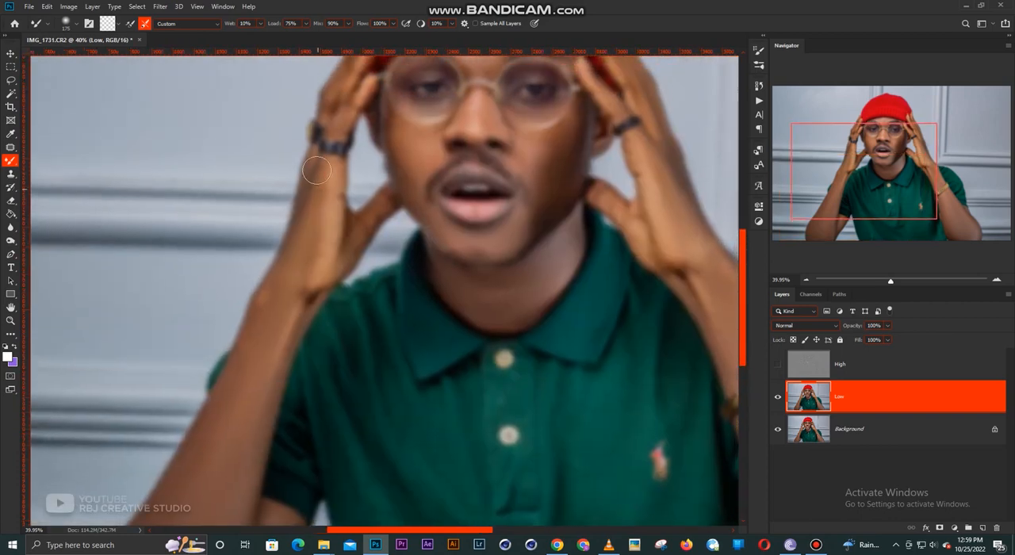
- Smooth the hand and wrist below the black ring and touch up the chin with a smaller Mixer Brush
key(bracketleft)
key(bracketleft)
key(bracketleft)
scroll(316, 170, up, 5)
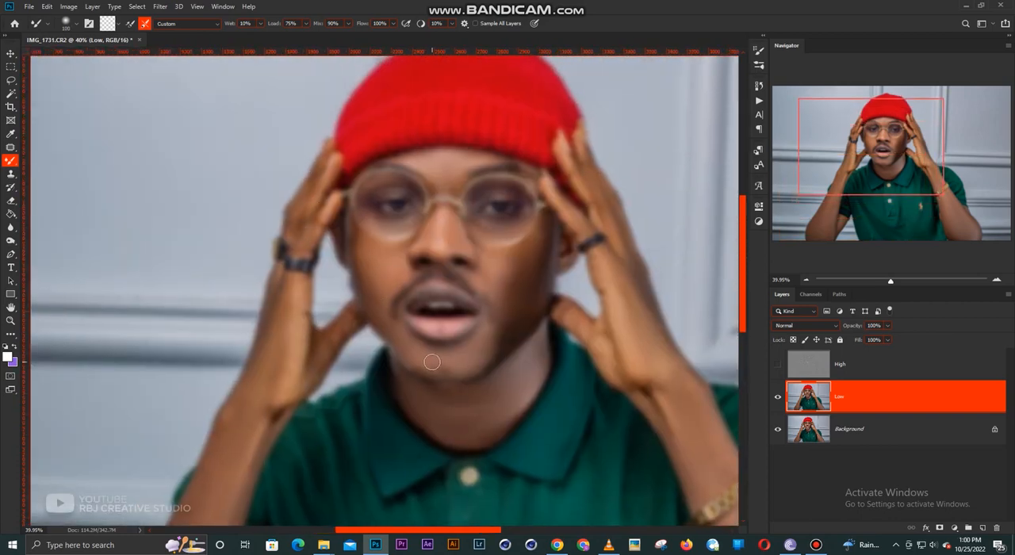
- Switch to the Move tool, fit the whole image in view and show the High layer again
key(v)
key(ctrl+0)
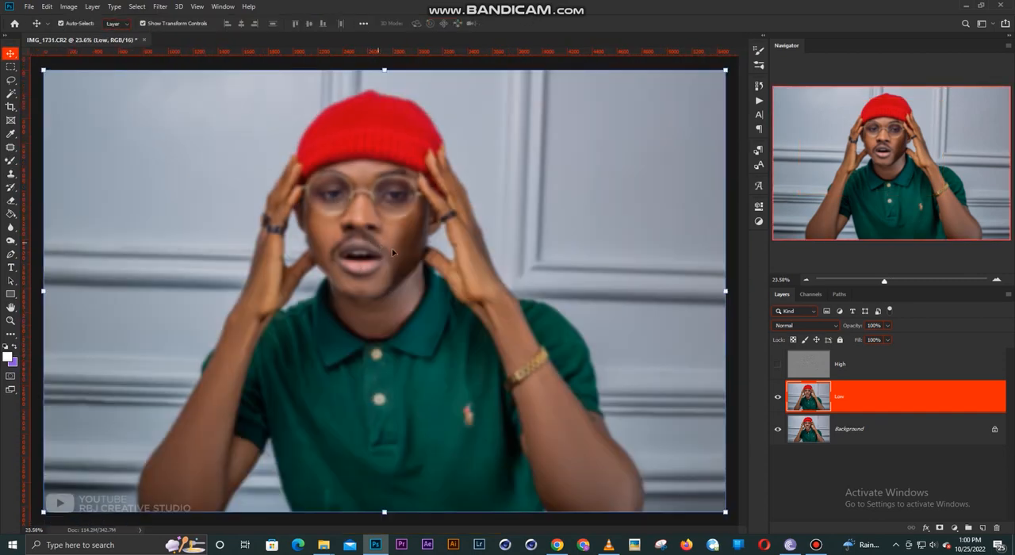
click(778, 366)
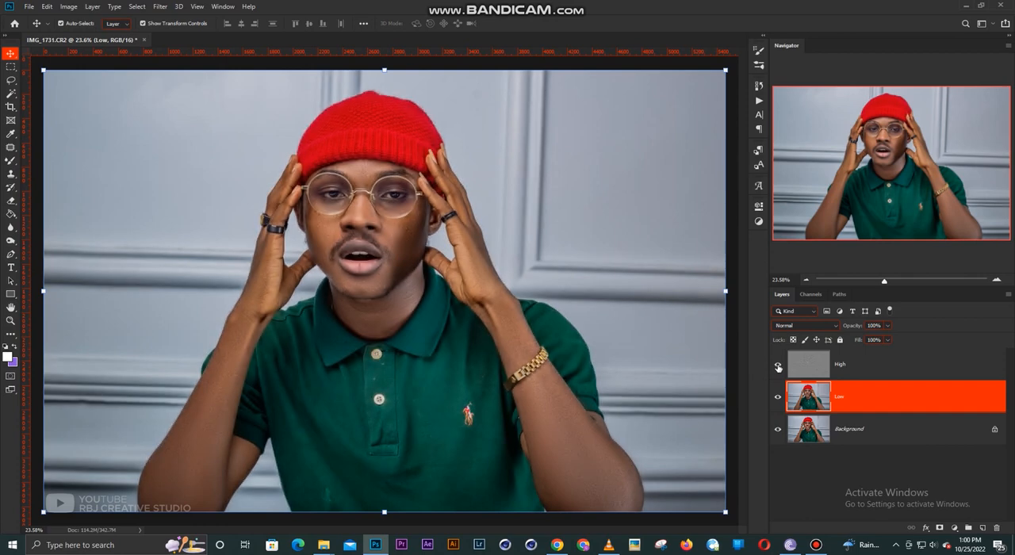
- Compare the portrait before and after smoothing by toggling the visibility of the High and Low layers
scroll(354, 233, up, 1)
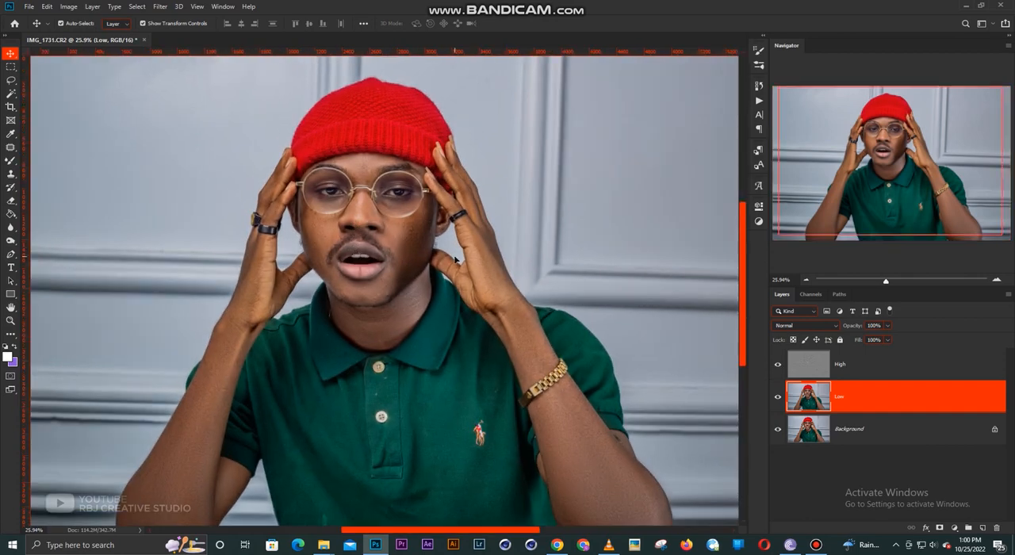
drag(422, 302, 424, 268)
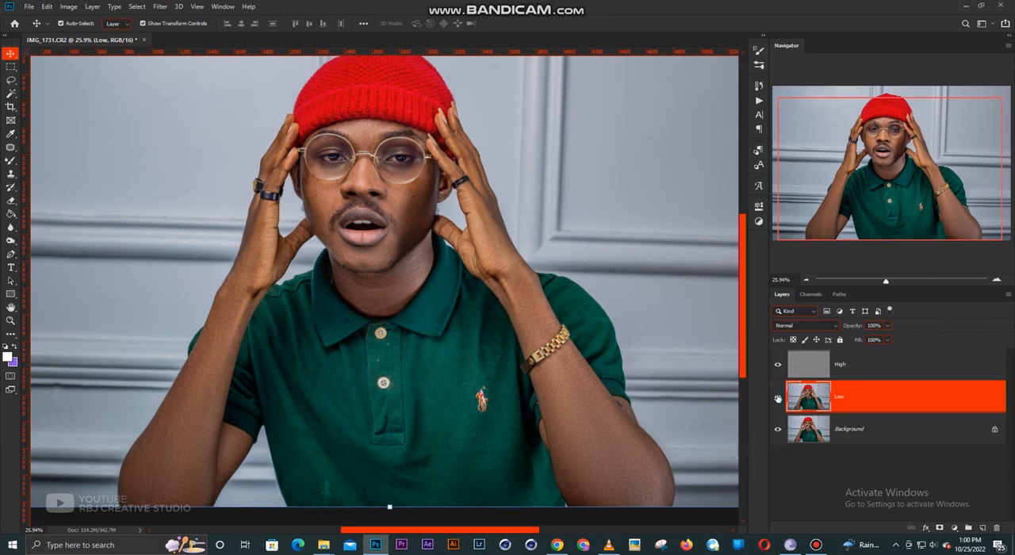
click(778, 399)
click(780, 363)
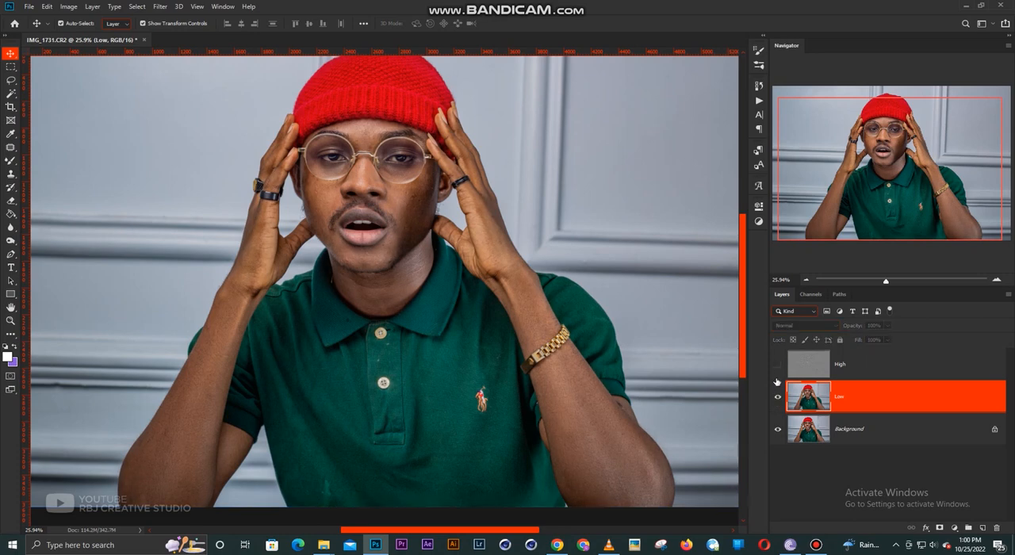
click(777, 364)
click(778, 364)
click(778, 364)
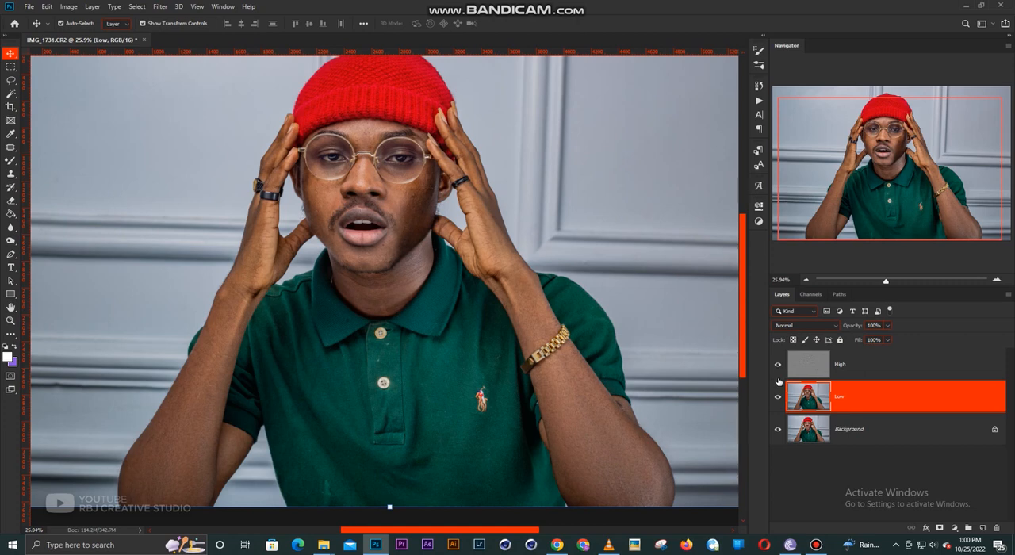
- Group the High and Low layers together and ungroup them again
click(862, 373)
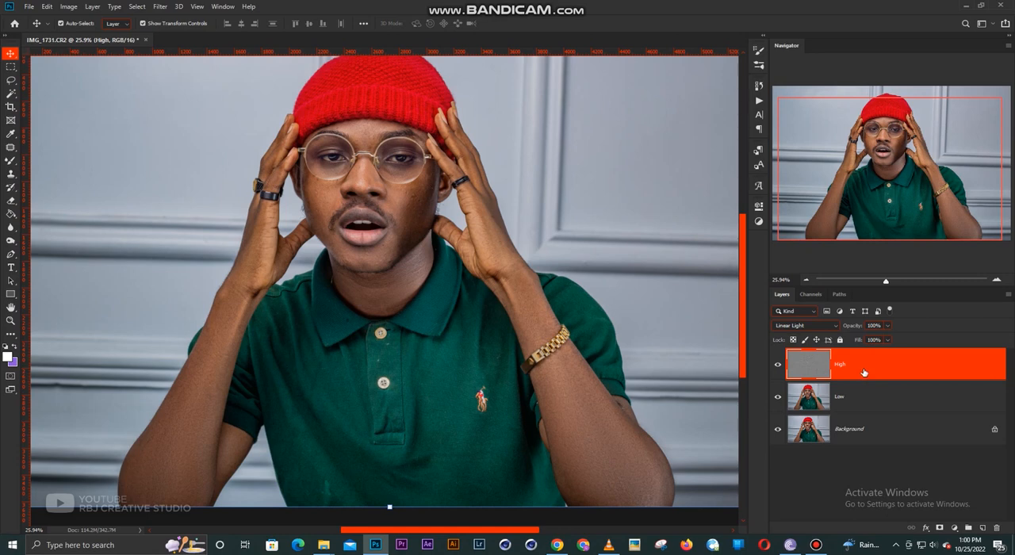
shift+click(855, 402)
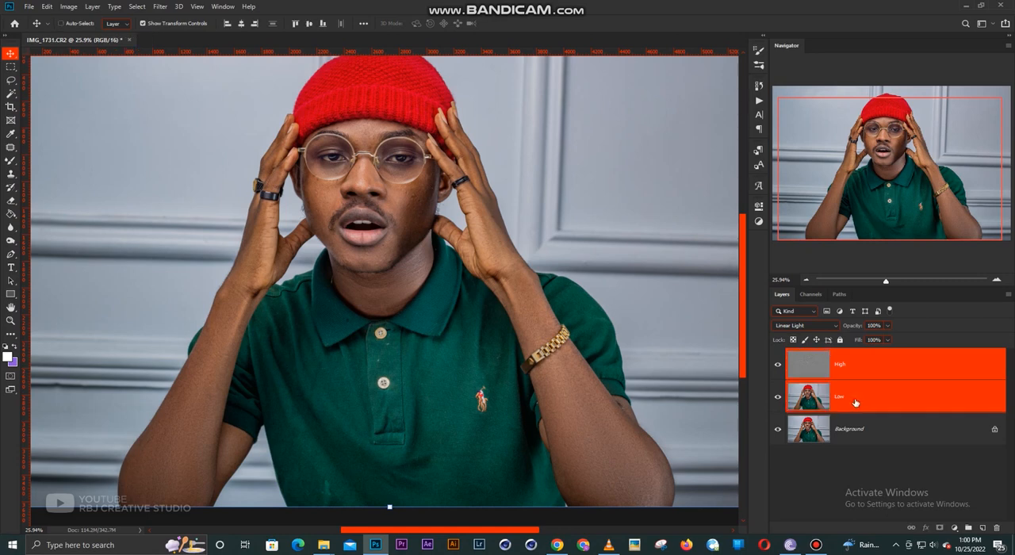
key(ctrl+g)
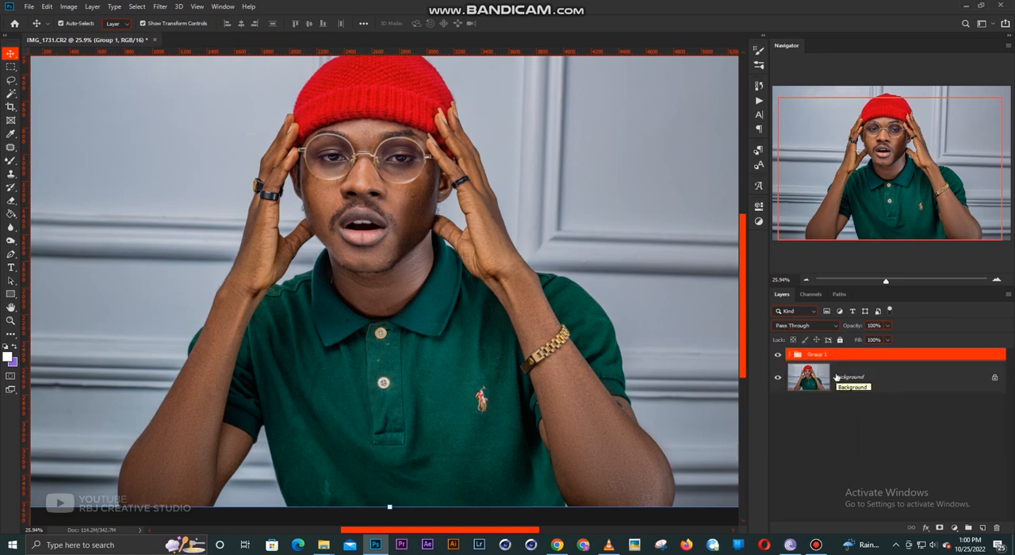
key(ctrl+shift+g)
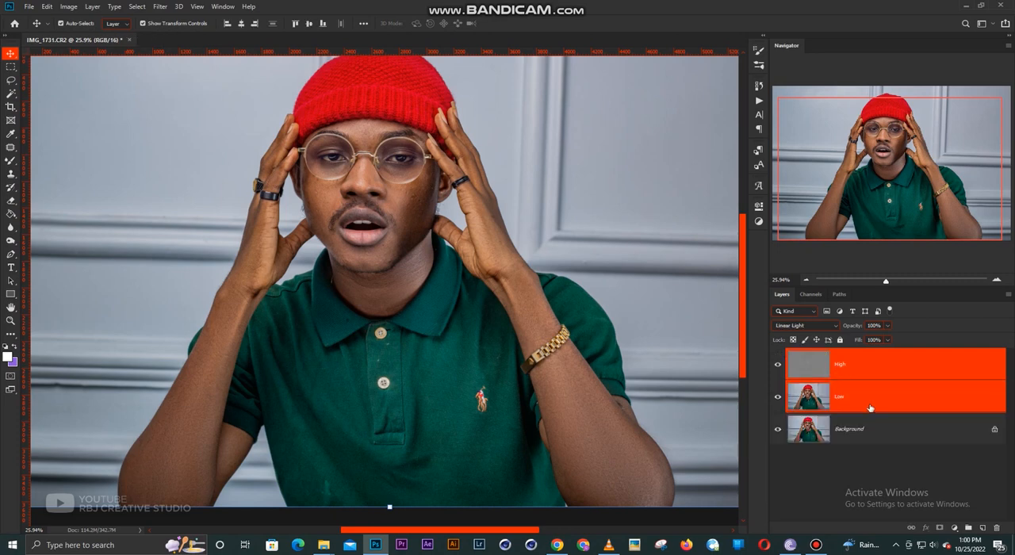
- Select only the Low layer and set up the Lasso tool with a 22 px feather
click(866, 402)
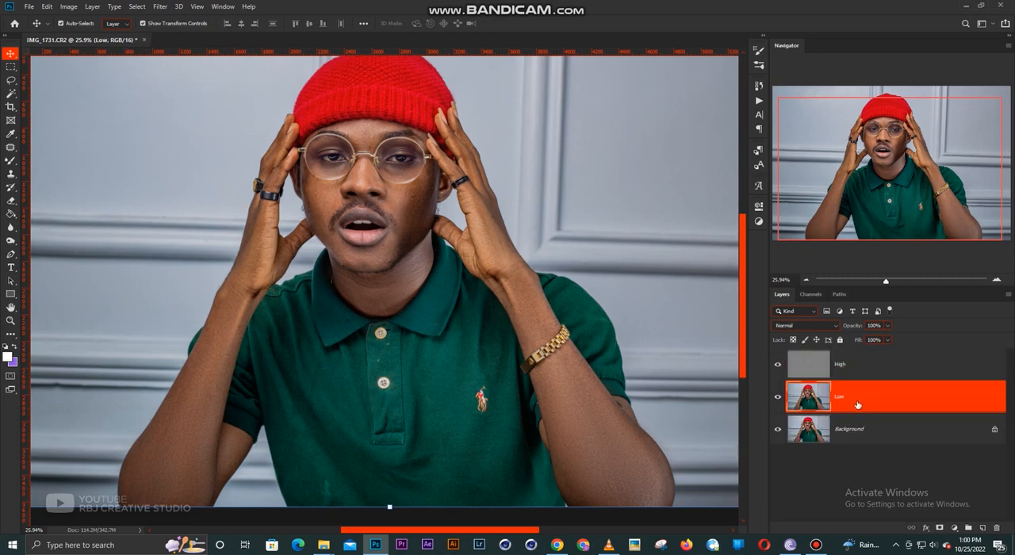
click(9, 81)
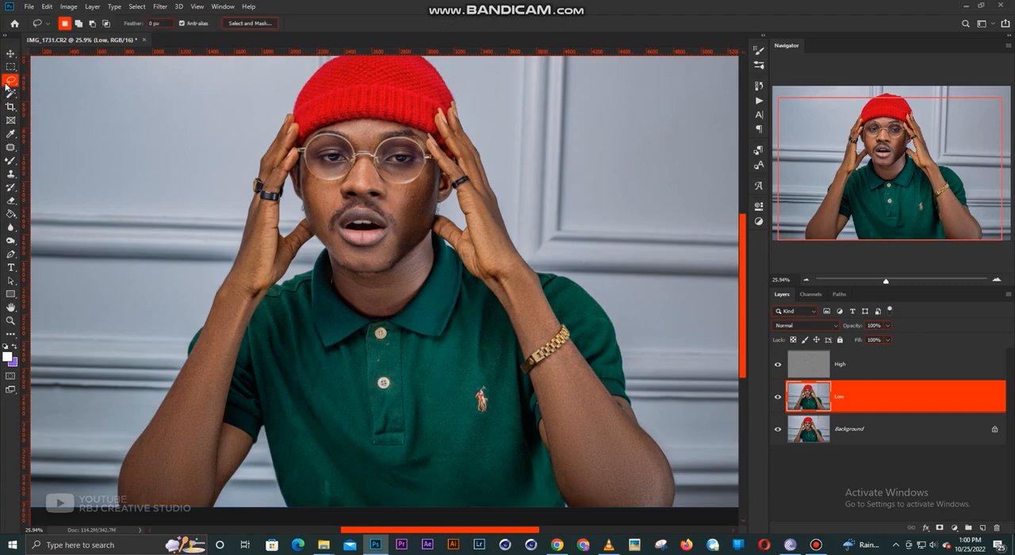
click(156, 23)
text(22)
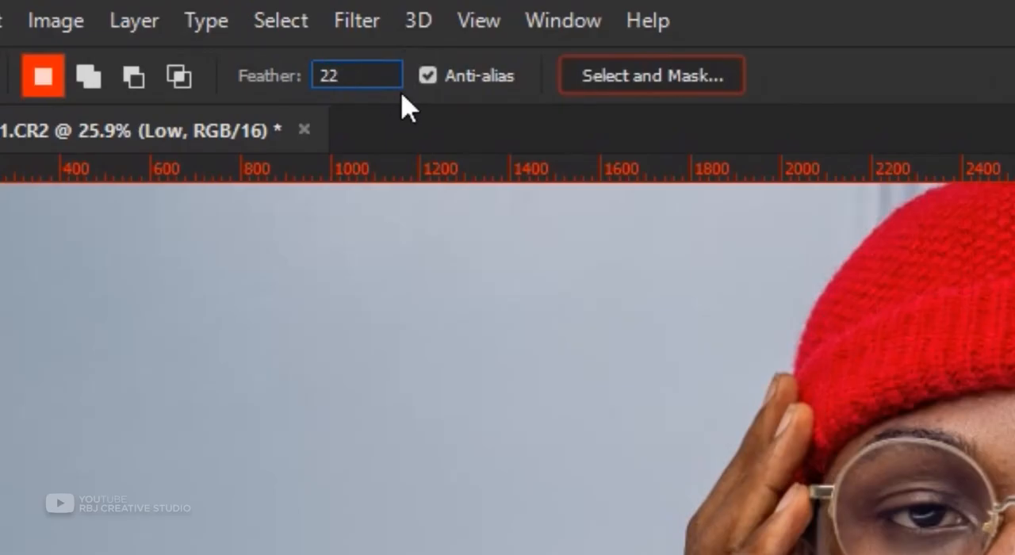
key(Return)
- Lasso the shaded cheek and jaw beside the mouth, apply Gaussian Blur to it on the Low layer and deselect
scroll(404, 190, up, 4)
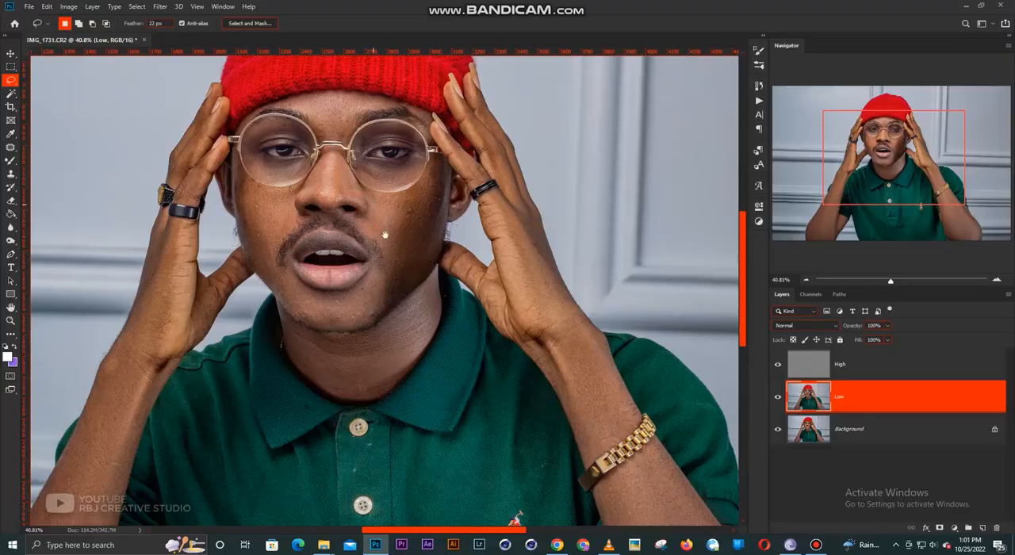
drag(384, 235, 395, 279)
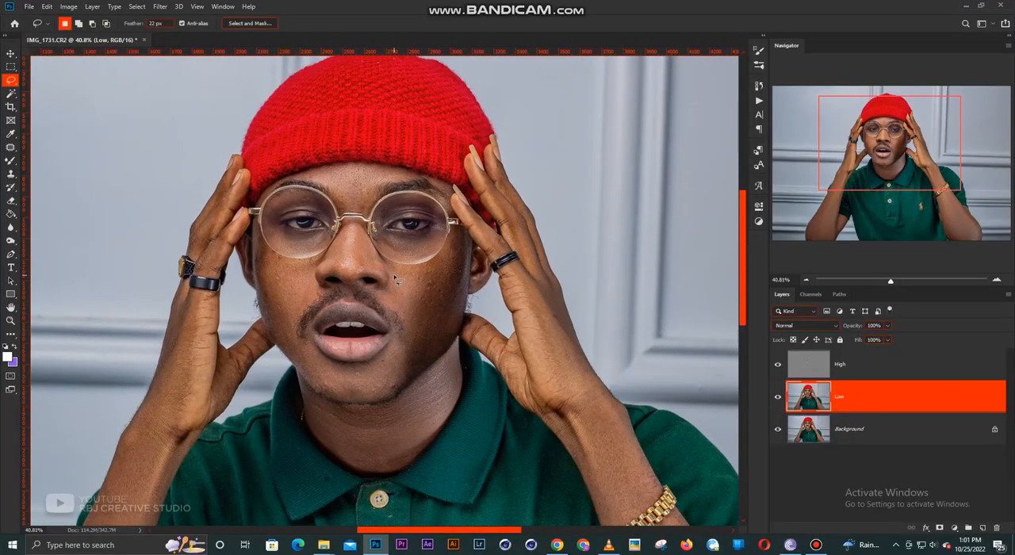
scroll(369, 283, up, 1)
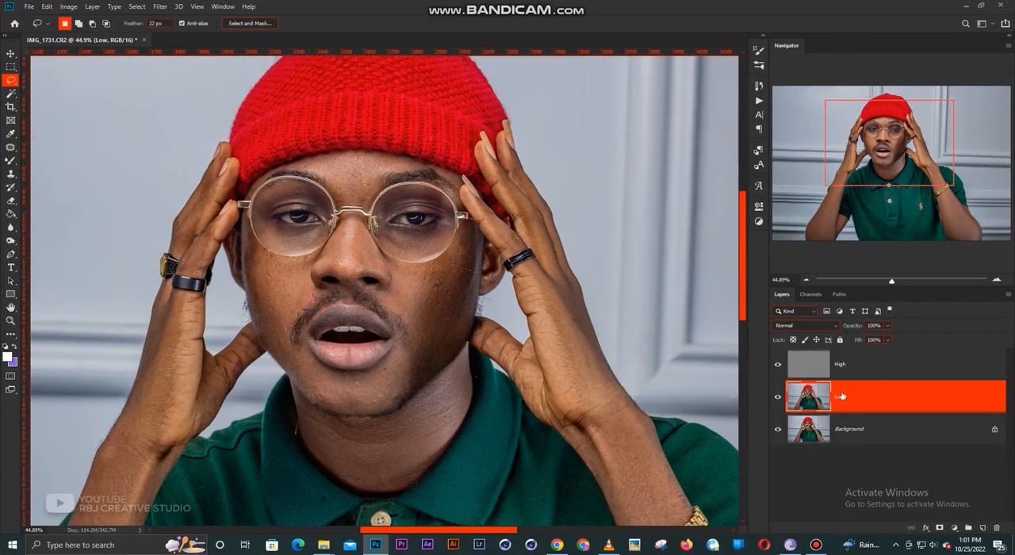
drag(470, 322, 487, 341)
mouse_move(463, 286)
mouse_down()
mouse_move(492, 271)
mouse_move(496, 291)
mouse_move(488, 348)
mouse_move(475, 371)
mouse_move(398, 418)
mouse_move(387, 395)
mouse_move(413, 377)
mouse_move(426, 345)
mouse_move(413, 292)
mouse_up()
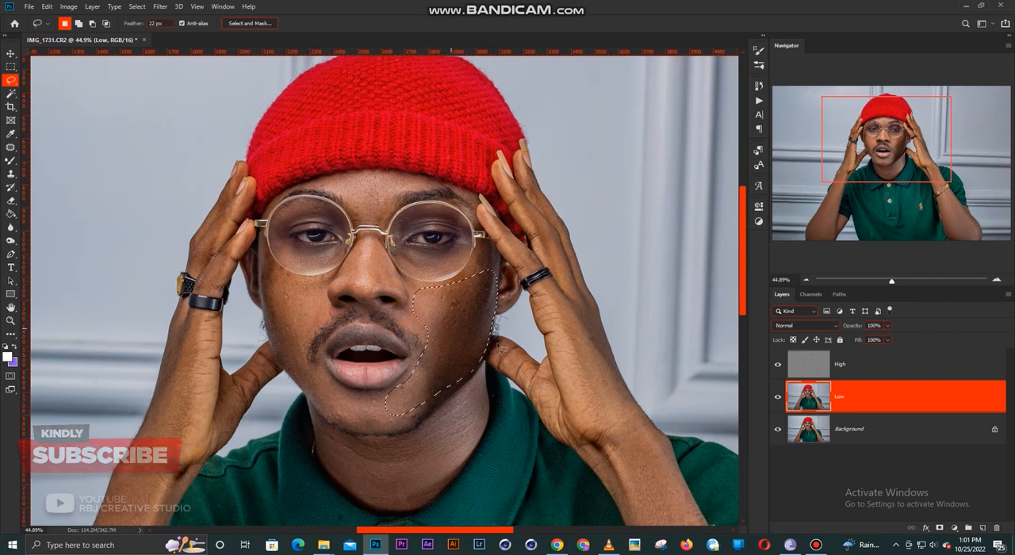
right_click(460, 316)
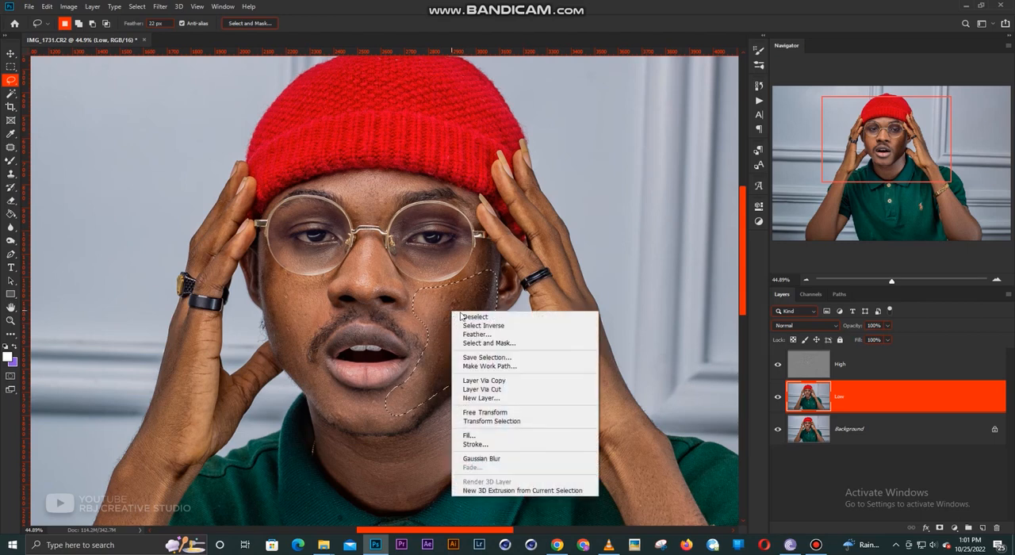
click(498, 460)
key(ctrl+d)
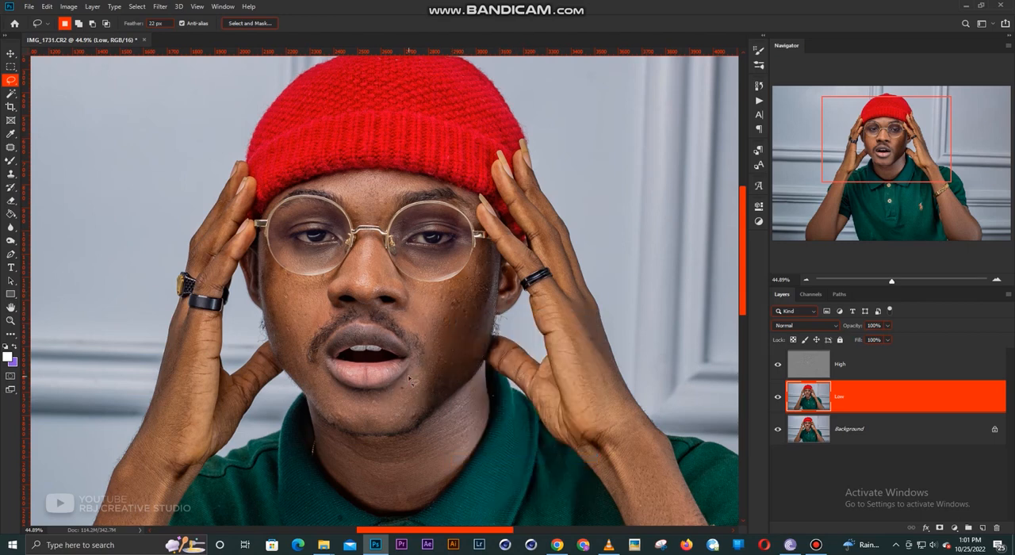
- Lasso the chin below the lower lip and the cheek beside the moustache in turn, blurring each with Gaussian Blur and deselecting
mouse_move(409, 377)
mouse_down()
mouse_move(388, 397)
mouse_move(328, 395)
mouse_move(337, 416)
mouse_move(380, 431)
mouse_move(412, 398)
mouse_move(389, 406)
mouse_up()
right_click(386, 403)
click(413, 365)
key(ctrl+d)
mouse_move(319, 314)
mouse_down()
mouse_move(296, 361)
mouse_move(283, 348)
mouse_move(282, 299)
mouse_move(315, 286)
mouse_up()
right_click(298, 299)
click(333, 445)
key(ctrl+d)
- Lasso the nose, apply Gaussian Blur to it on the Low layer and deselect
drag(374, 288, 347, 293)
right_click(372, 264)
click(422, 412)
key(ctrl+d)
- Lasso the skin beneath each eye inside the glasses, one side at a time, and apply Gaussian Blur to both areas
mouse_move(369, 236)
mouse_down()
mouse_move(381, 295)
mouse_move(415, 319)
mouse_move(480, 333)
mouse_move(460, 318)
mouse_move(420, 324)
mouse_up()
right_click(453, 328)
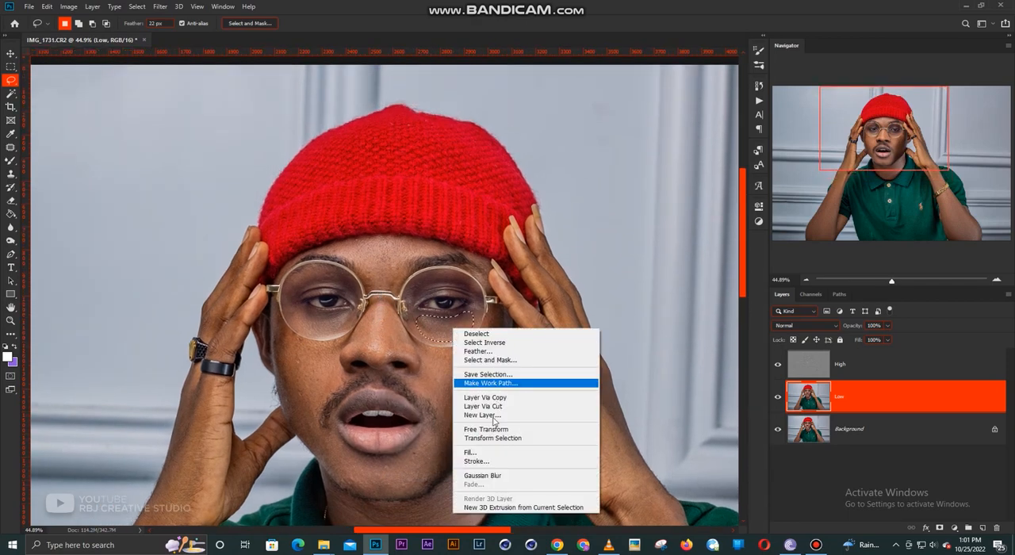
click(483, 475)
mouse_move(293, 313)
mouse_down()
mouse_move(349, 331)
mouse_move(298, 311)
mouse_up()
right_click(324, 328)
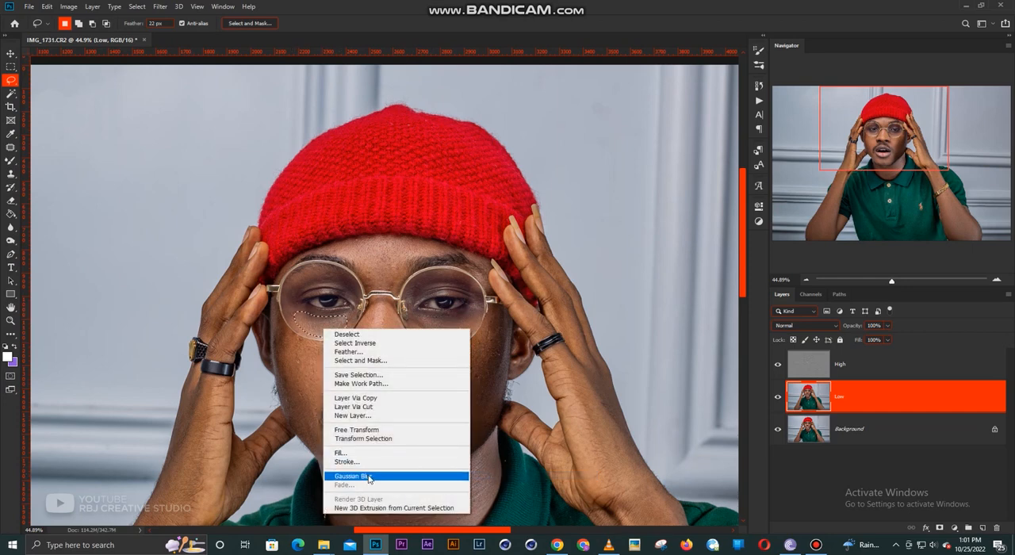
click(364, 476)
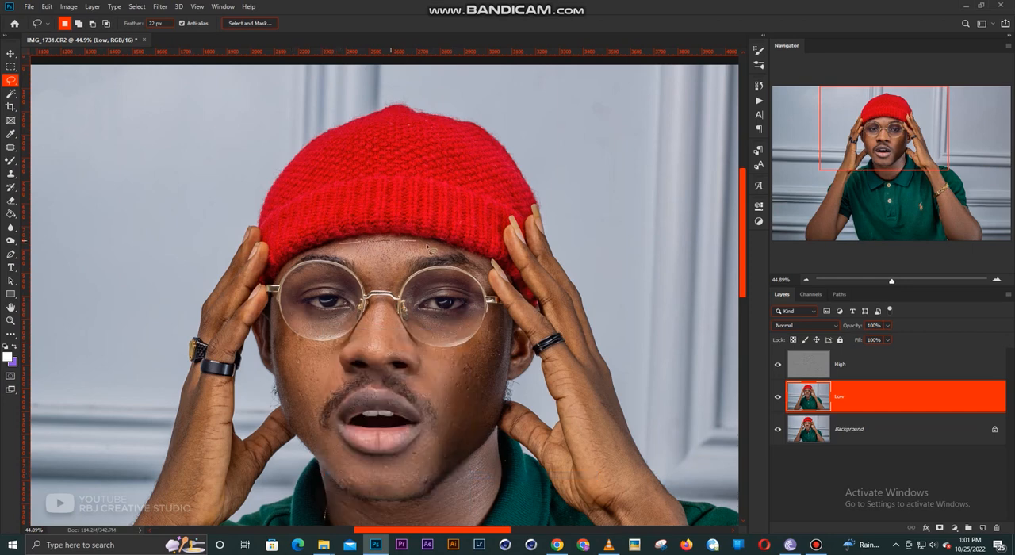
- Lasso the forehead between the hat and the eyebrows and apply Gaussian Blur to it
mouse_move(429, 249)
mouse_down()
mouse_move(387, 288)
mouse_move(353, 252)
mouse_up()
right_click(383, 257)
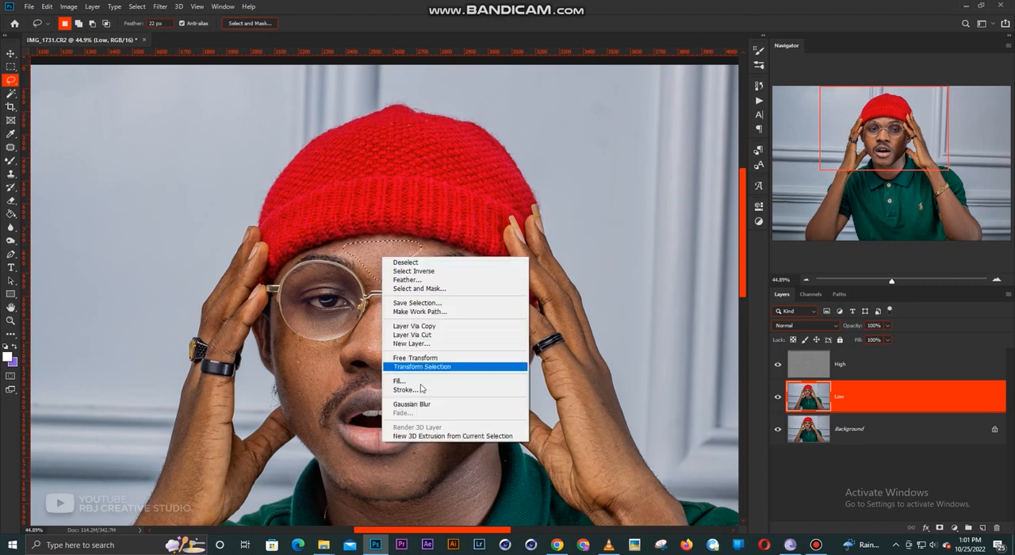
click(428, 405)
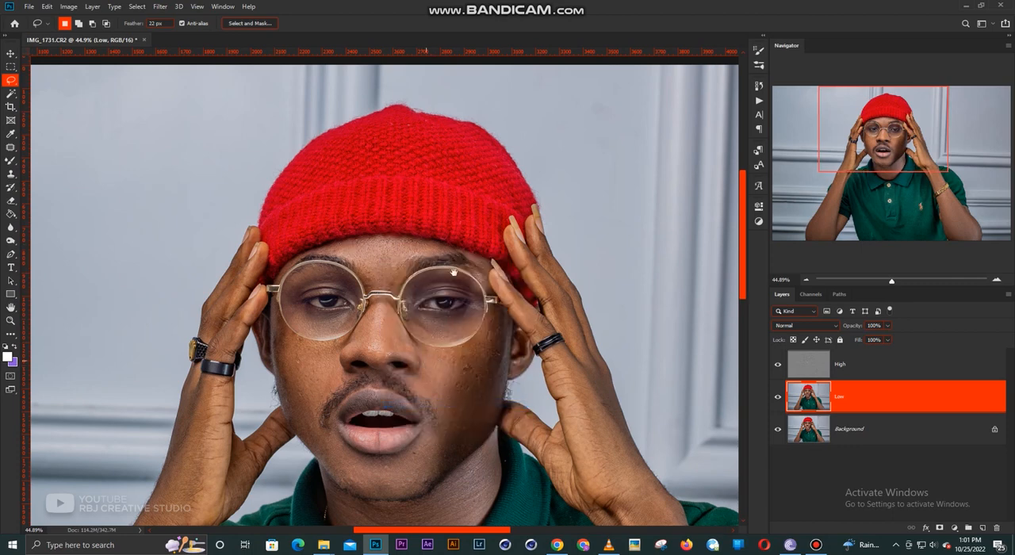
- Lasso the neck between the jaw and the shirt collar and soften it with Gaussian Blur
drag(453, 272, 492, 191)
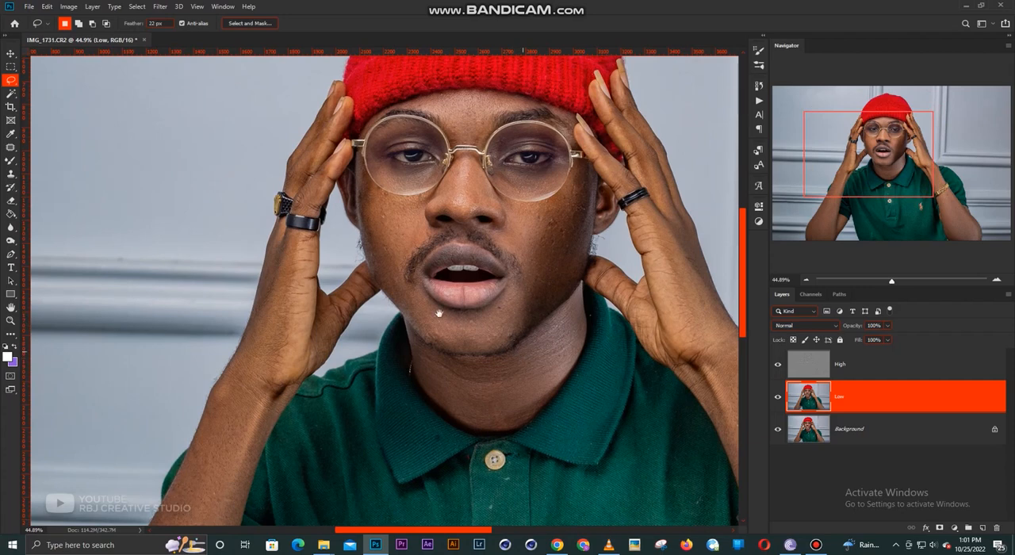
drag(439, 313, 356, 269)
mouse_move(333, 301)
mouse_down()
mouse_move(353, 359)
mouse_move(412, 381)
mouse_move(449, 364)
mouse_move(486, 293)
mouse_move(480, 276)
mouse_move(462, 307)
mouse_move(414, 335)
mouse_move(339, 322)
mouse_up()
right_click(414, 346)
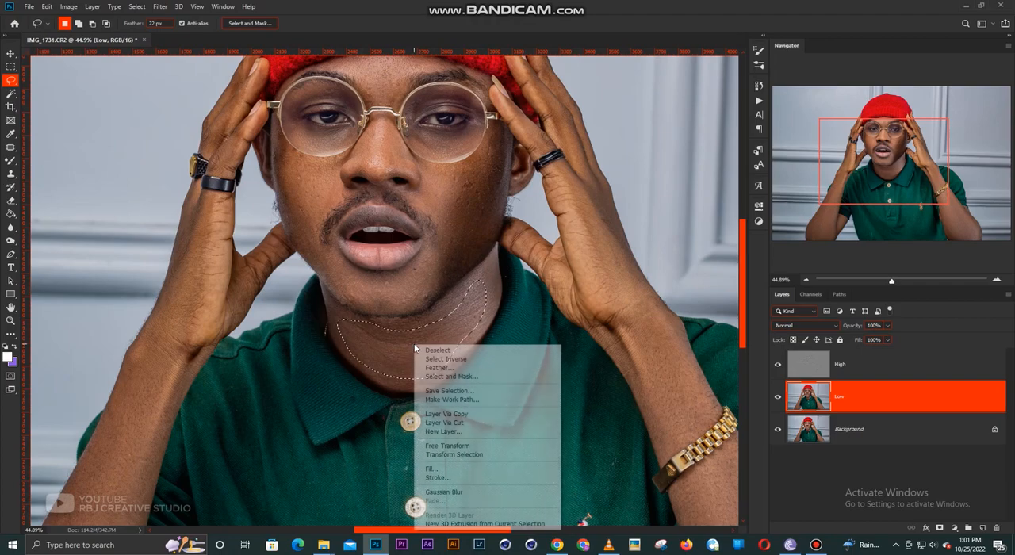
click(455, 492)
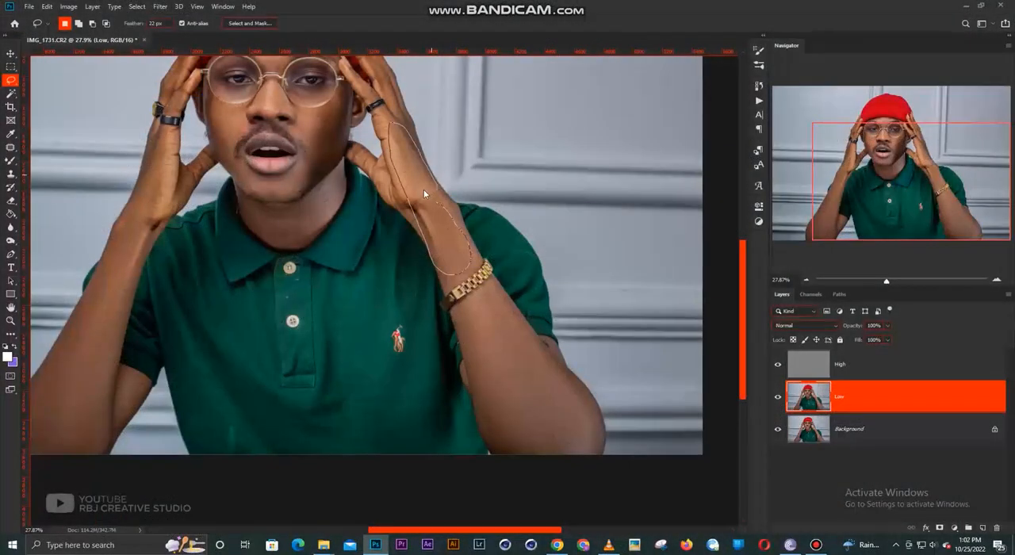
- Apply Gaussian Blur to the lassoed hand and wrist above the gold watch, and to a lassoed area on the opposite forearm
right_click(424, 189)
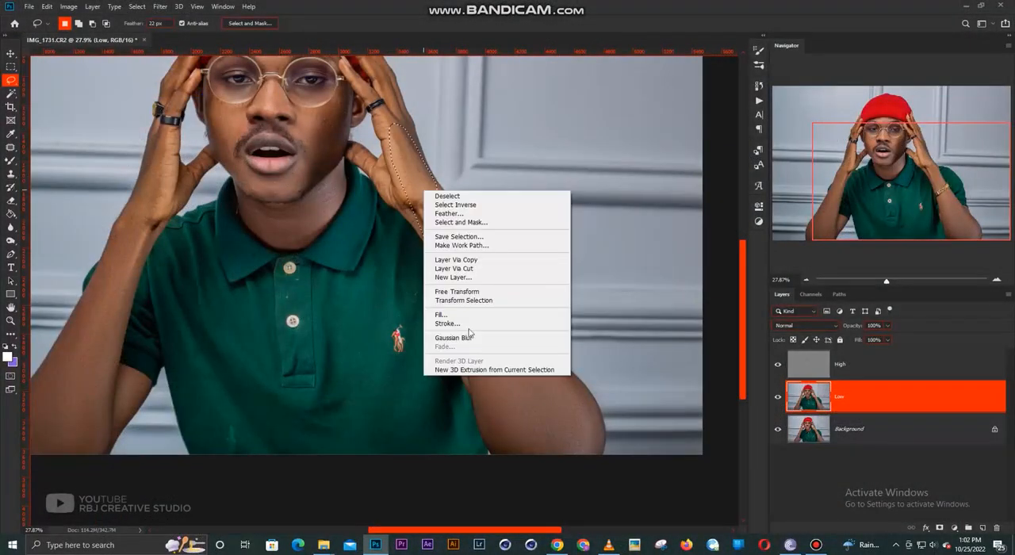
click(471, 339)
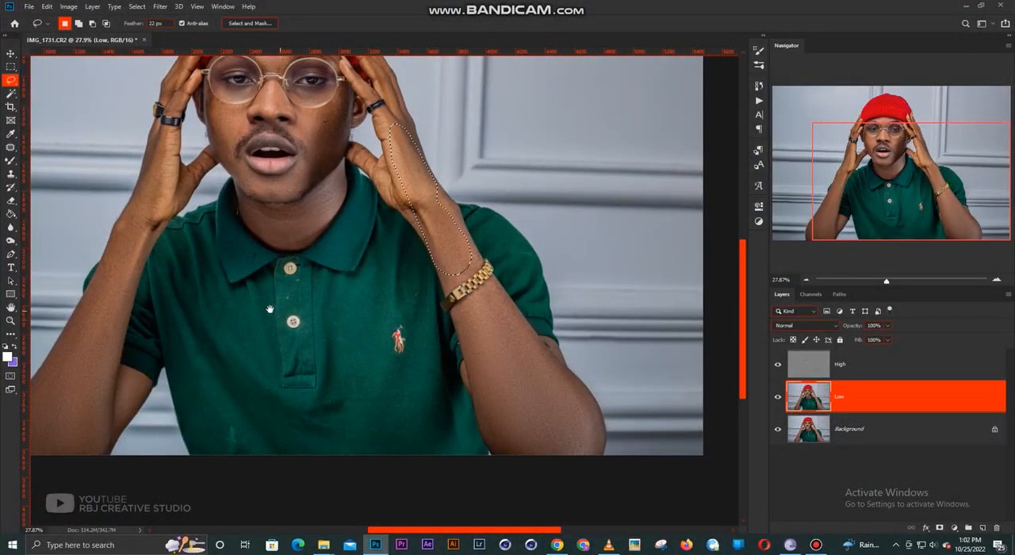
drag(270, 316, 426, 315)
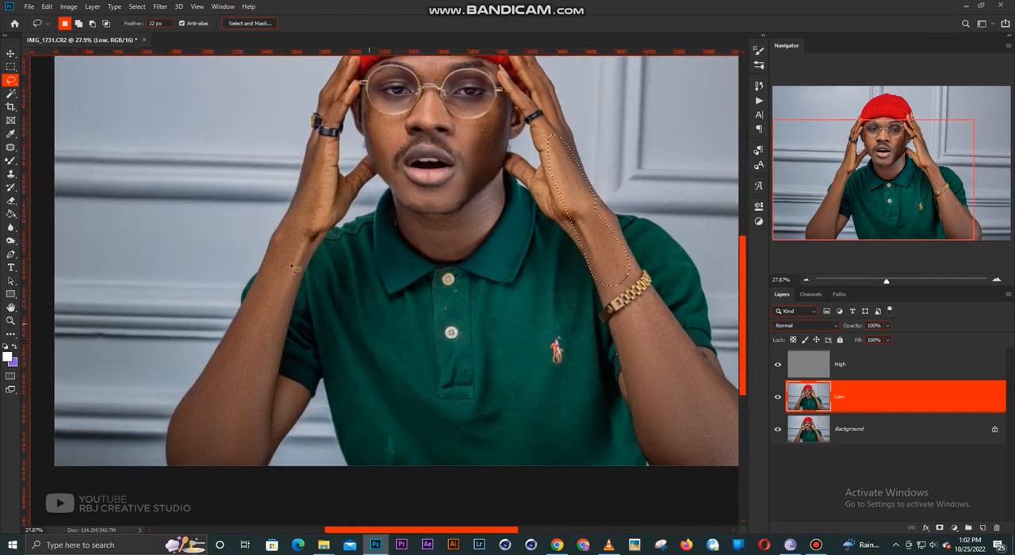
mouse_move(298, 250)
mouse_down()
mouse_move(263, 452)
mouse_move(240, 465)
mouse_move(181, 438)
mouse_move(185, 405)
mouse_move(274, 293)
mouse_up()
right_click(274, 293)
click(313, 438)
scroll(327, 255, up, 3)
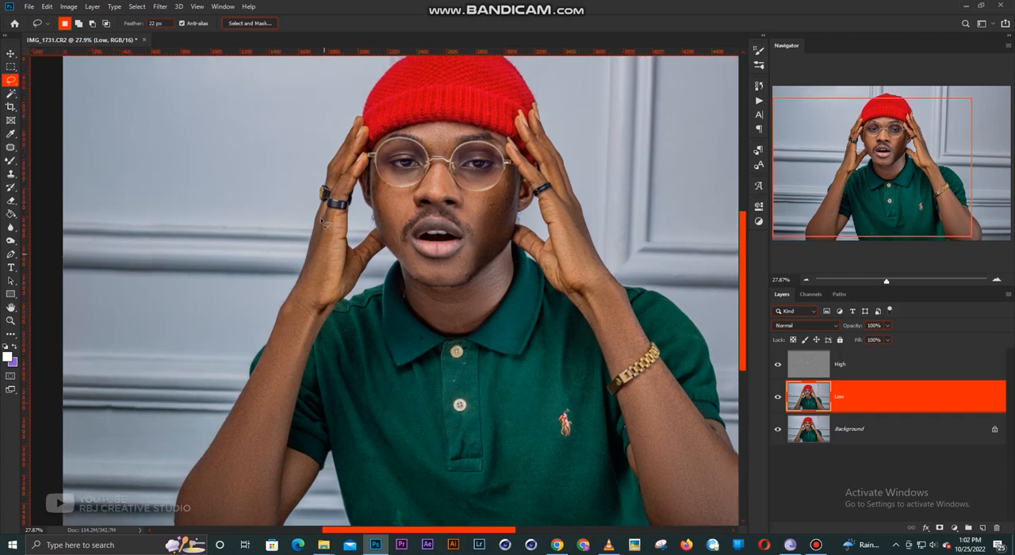
- Lasso the back of the hand below the rings, apply Gaussian Blur, and fit the whole photo in view with the Move tool active
mouse_move(325, 224)
mouse_down()
mouse_move(303, 299)
mouse_move(326, 296)
mouse_move(333, 232)
mouse_up()
right_click(327, 253)
click(397, 395)
key(v)
key(ctrl+0)
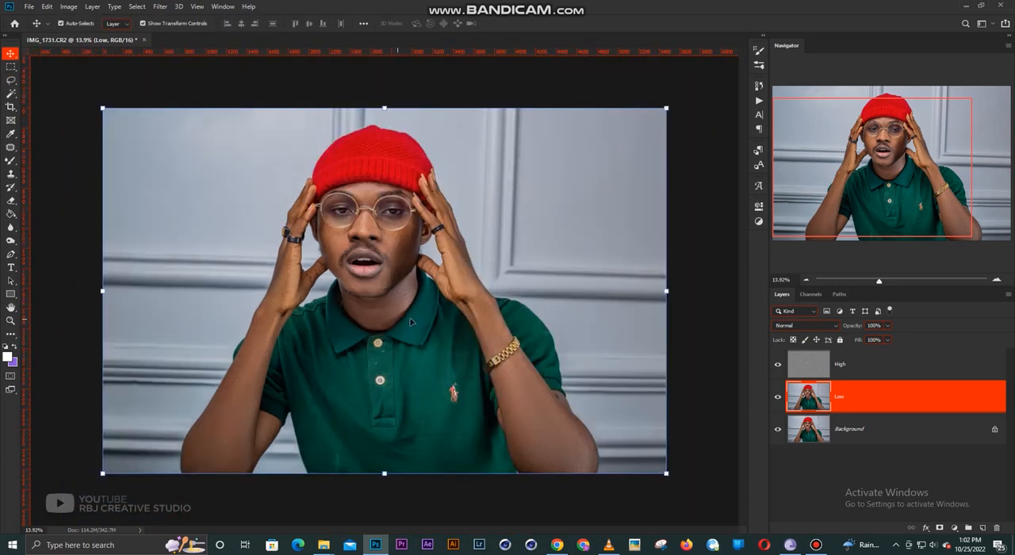
- Select the High and Low layers together and group them
scroll(480, 322, up, 2)
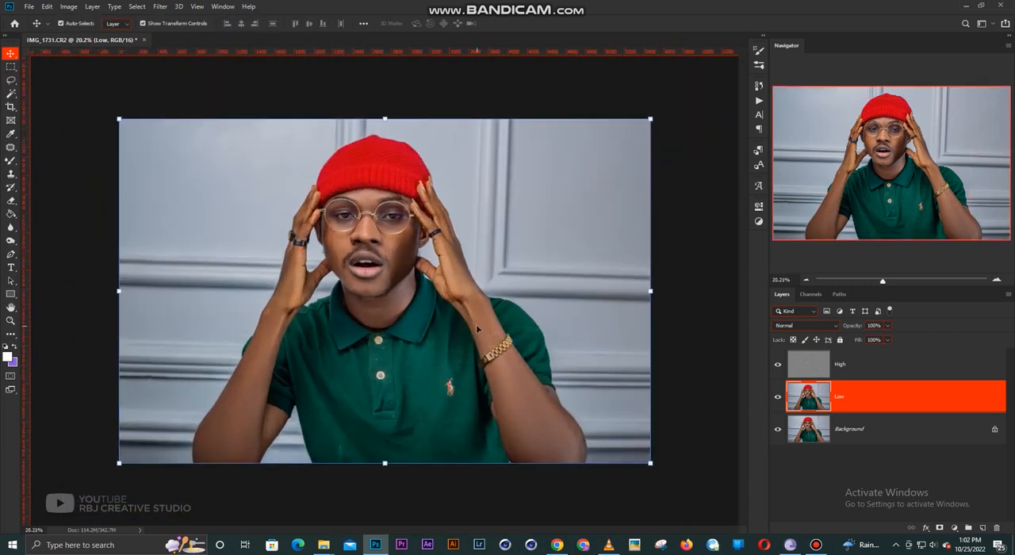
shift+click(855, 371)
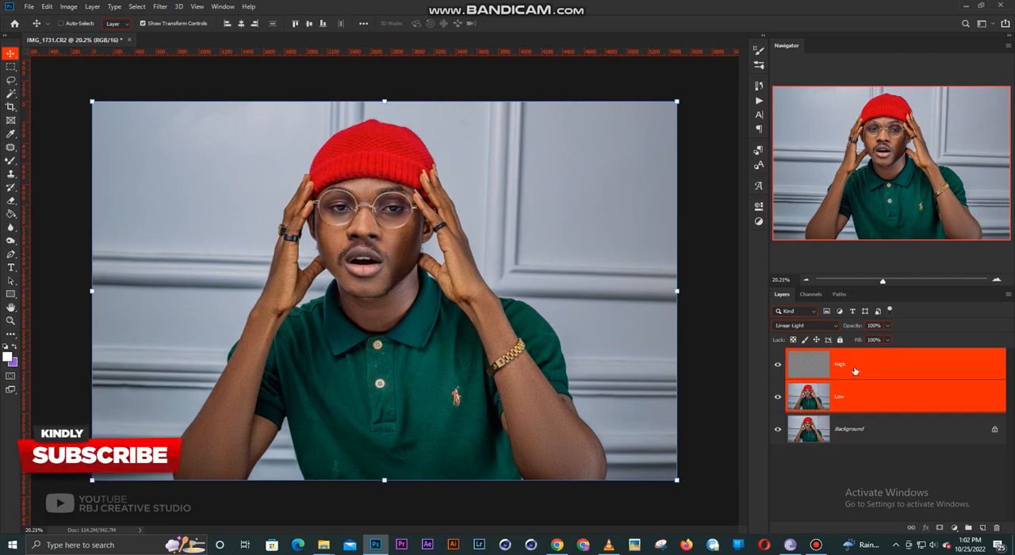
key(ctrl+g)
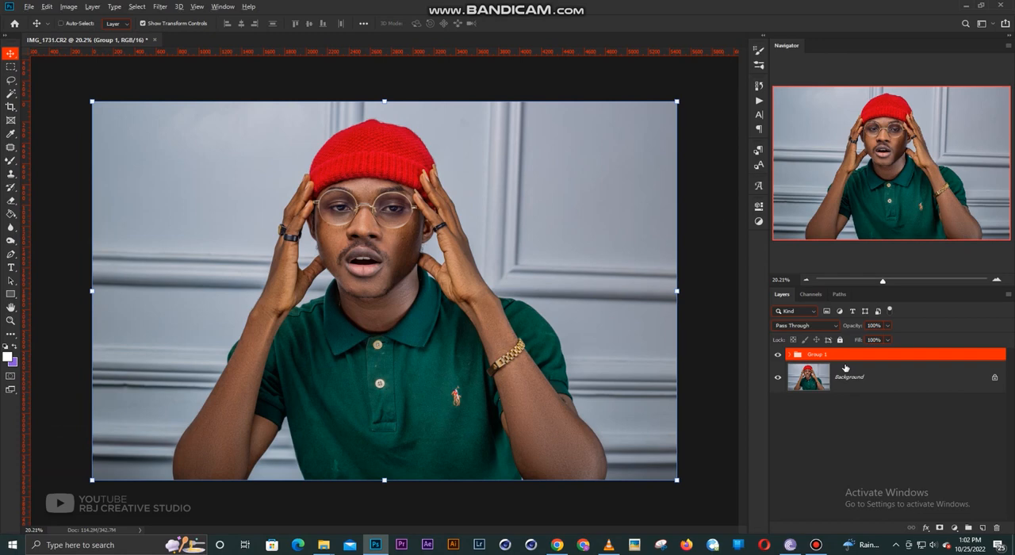
- Stamp all visible layers into a new merged layer above the group and duplicate it twice
key(ctrl+shift+alt+e)
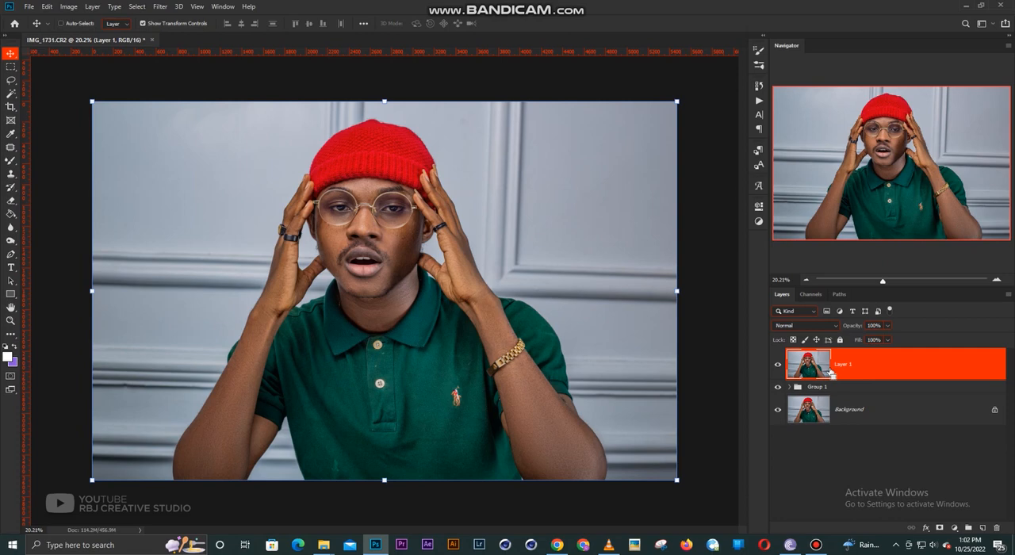
key(ctrl+j)
key(ctrl+j)
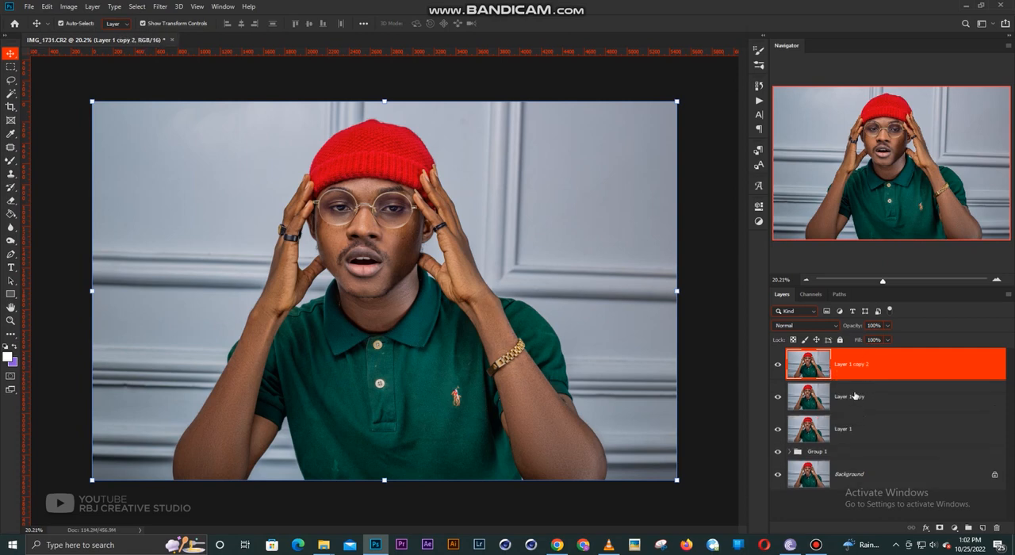
- Rename the topmost duplicate High and the duplicate beneath it Low
double_click(852, 366)
text(High)
key(Return)
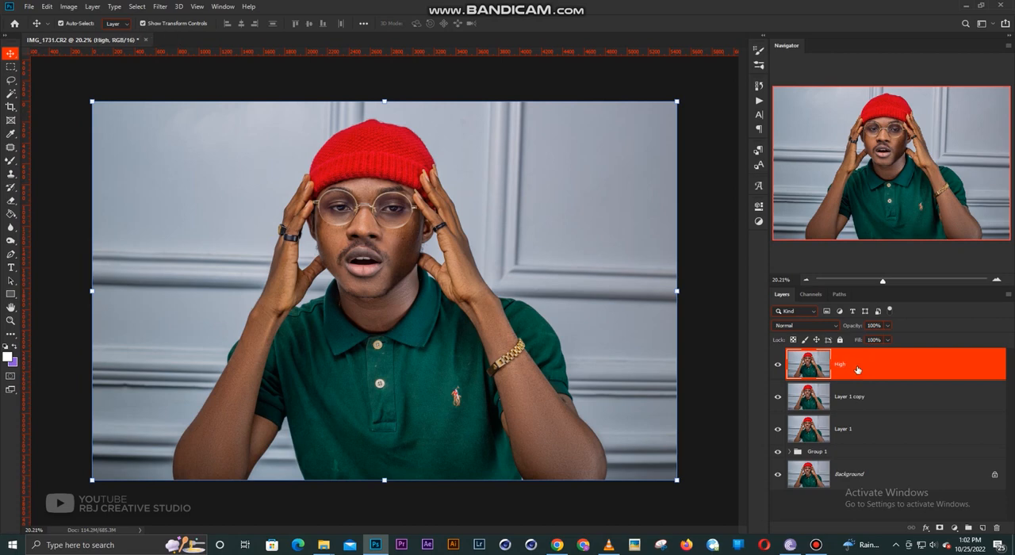
double_click(849, 397)
text(Low)
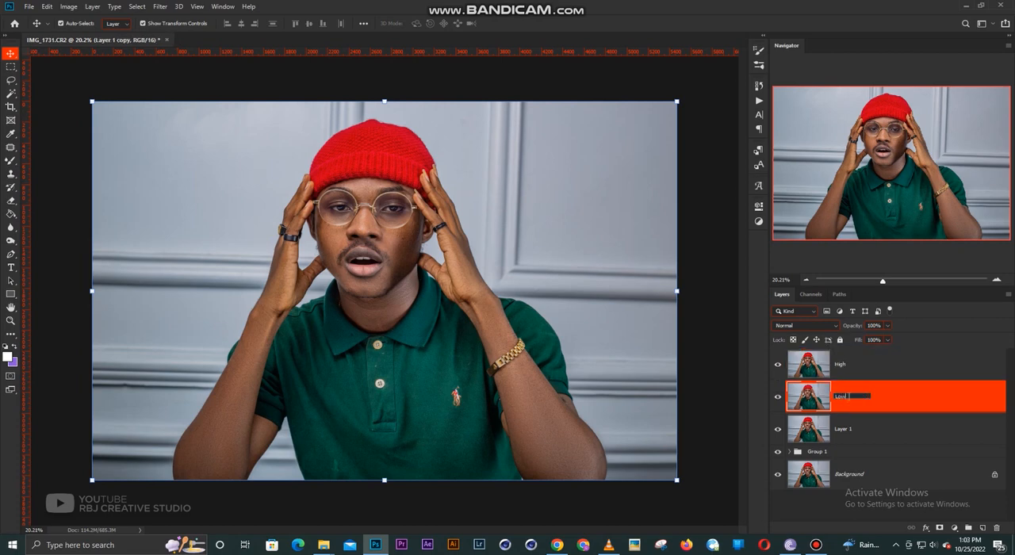
key(Return)
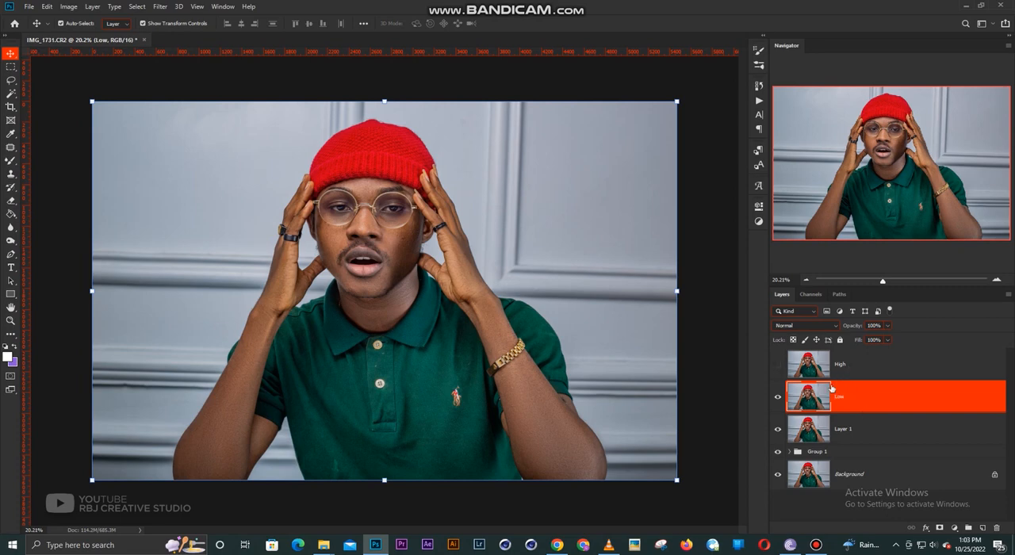
- With the new High layer hidden, apply Gaussian Blur with a radius of 11.1 pixels to the new Low layer
click(169, 8)
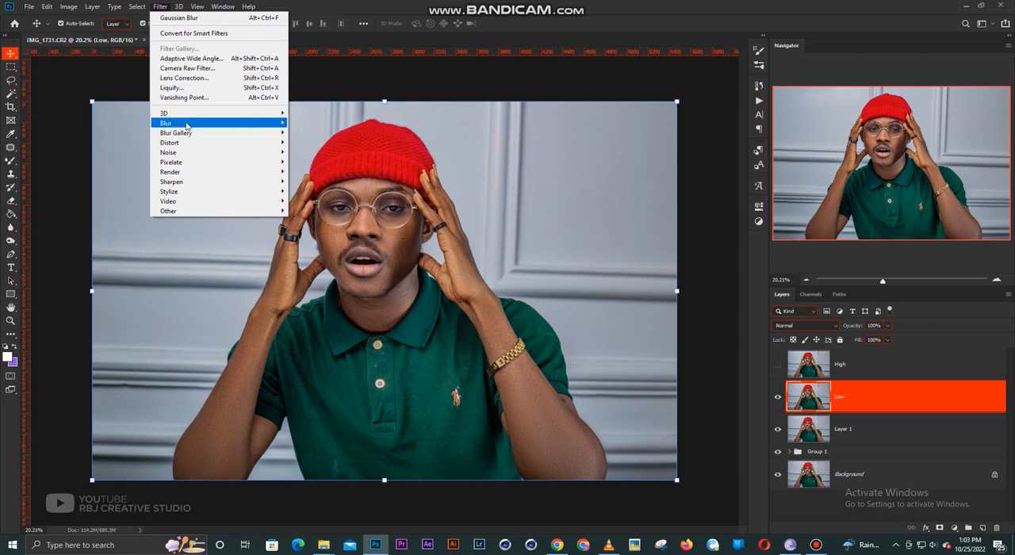
mouse_move(189, 124)
click(326, 164)
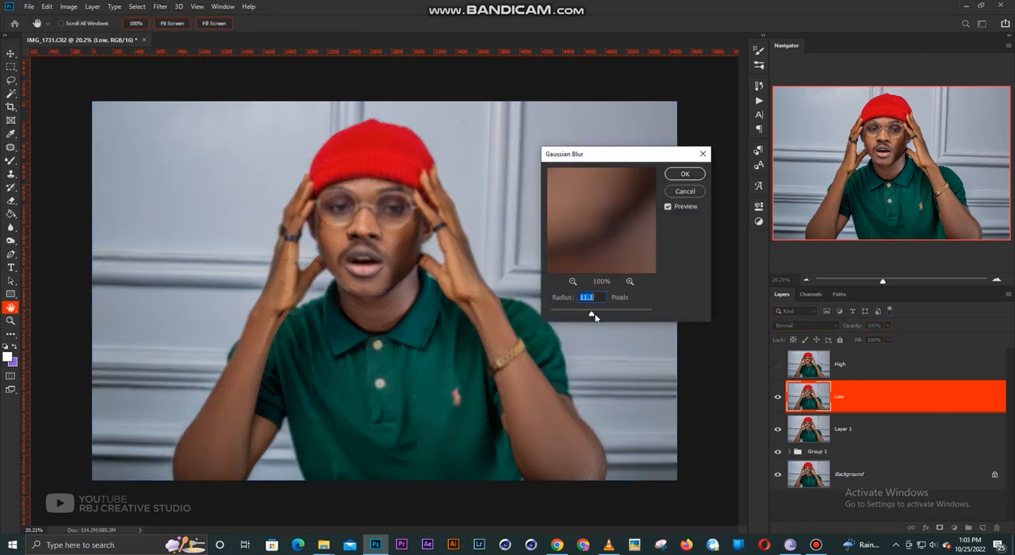
click(684, 175)
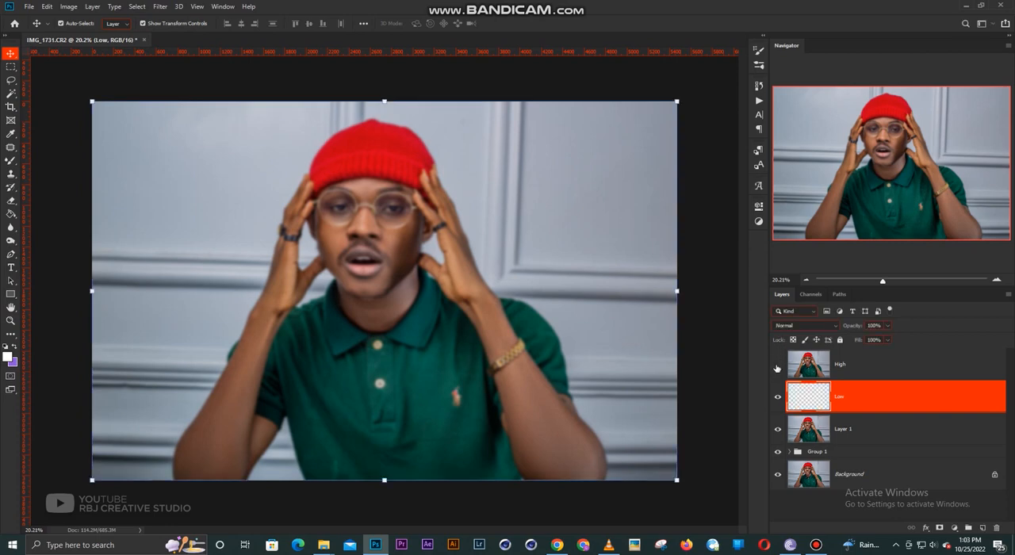
- Show the new High layer and use Apply Image on it with source layer Low, Subtract blending, scale 2 and offset 128
click(777, 364)
click(841, 364)
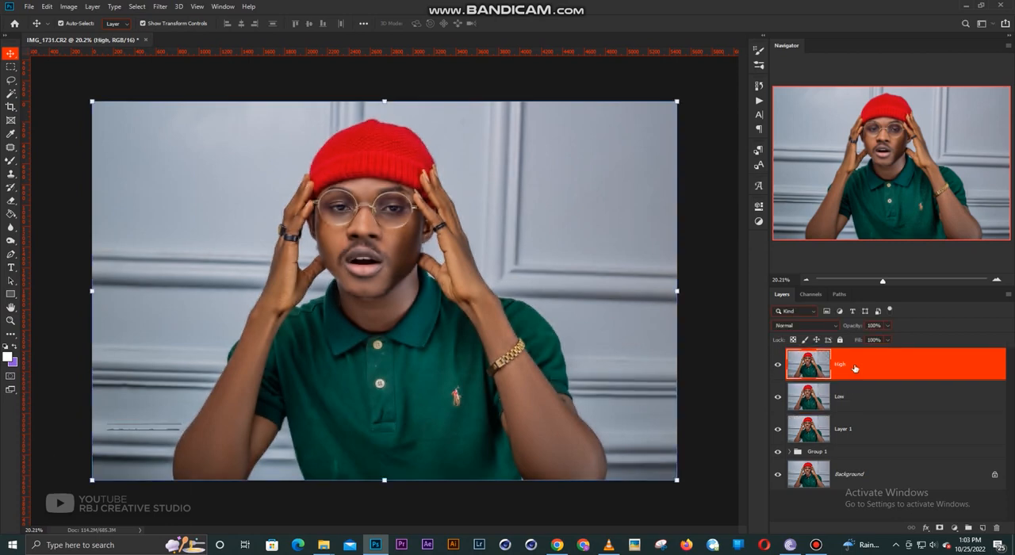
click(69, 6)
click(87, 161)
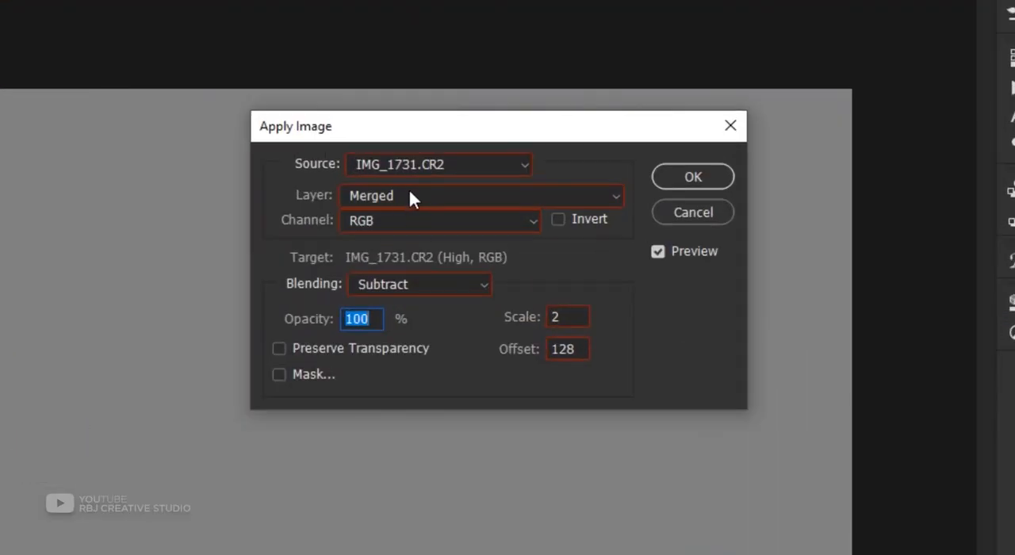
click(411, 196)
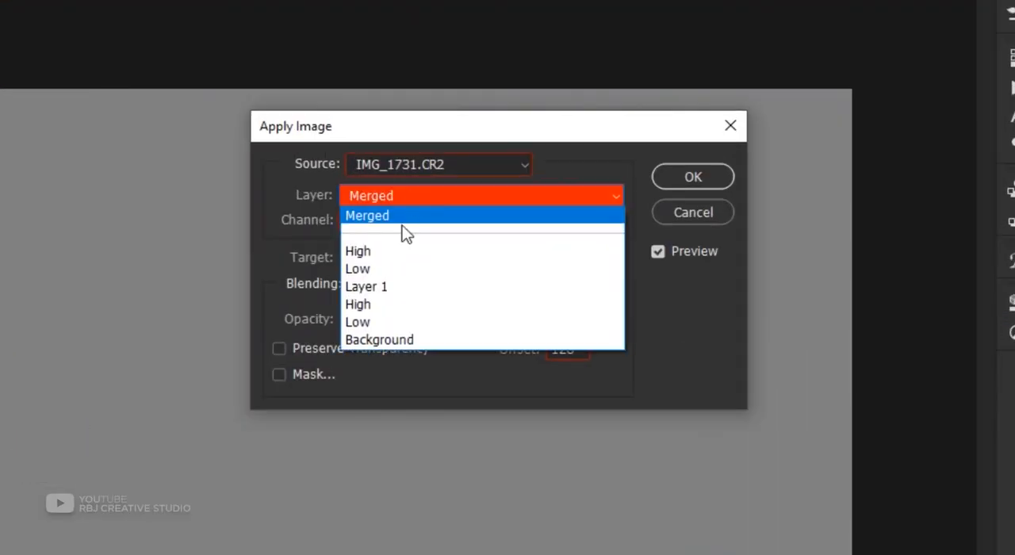
click(371, 270)
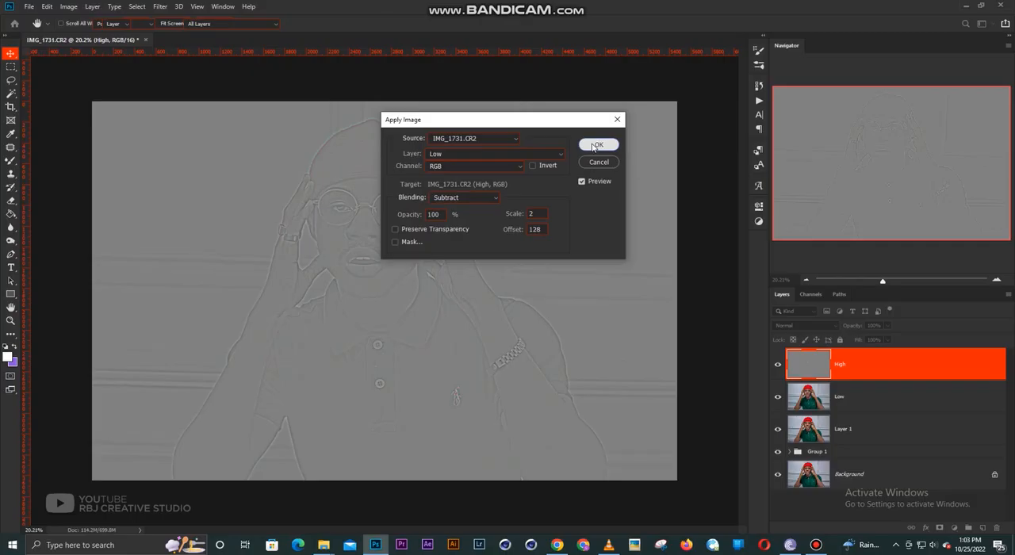
click(690, 178)
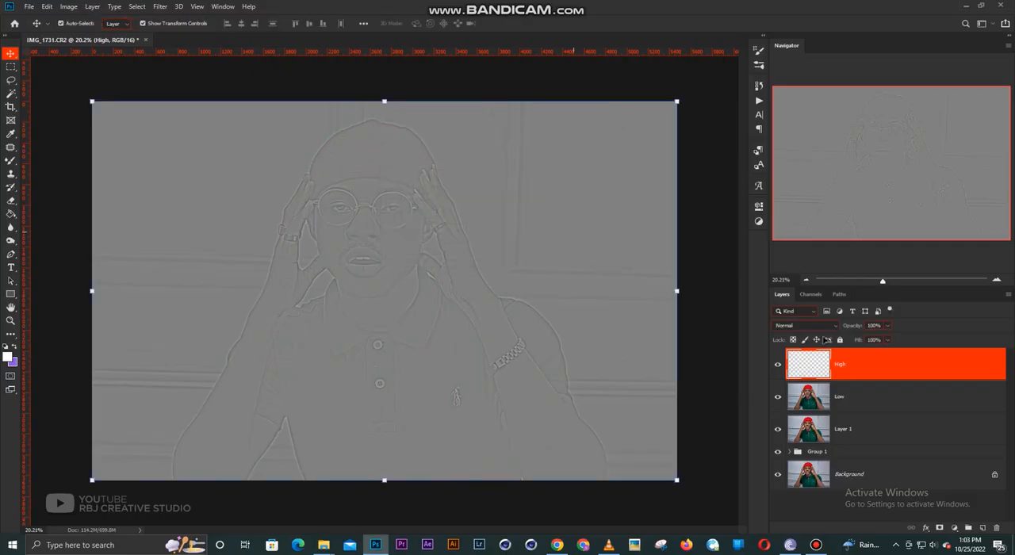
- Set the new High layer's blend mode to Linear Light and deselect the layers
click(801, 325)
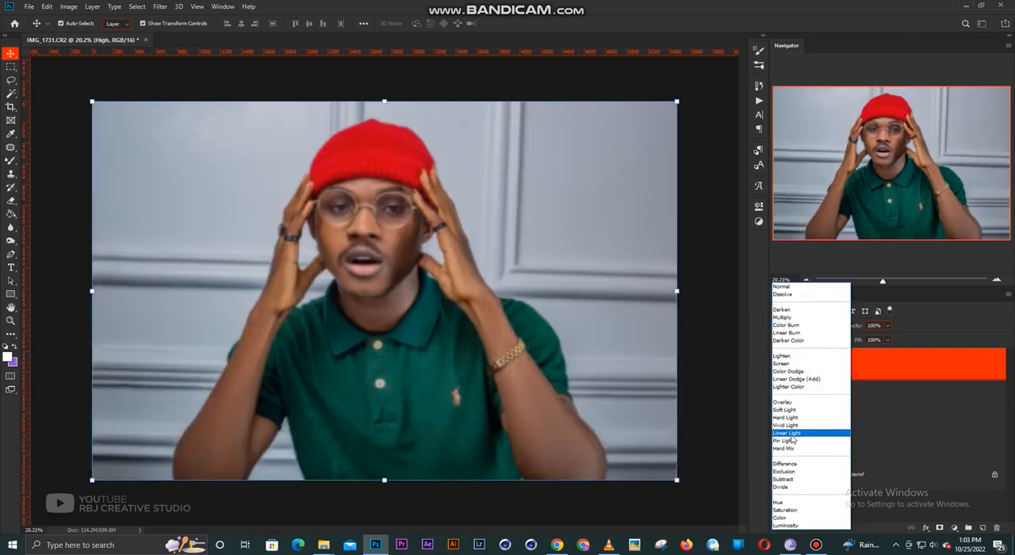
click(793, 436)
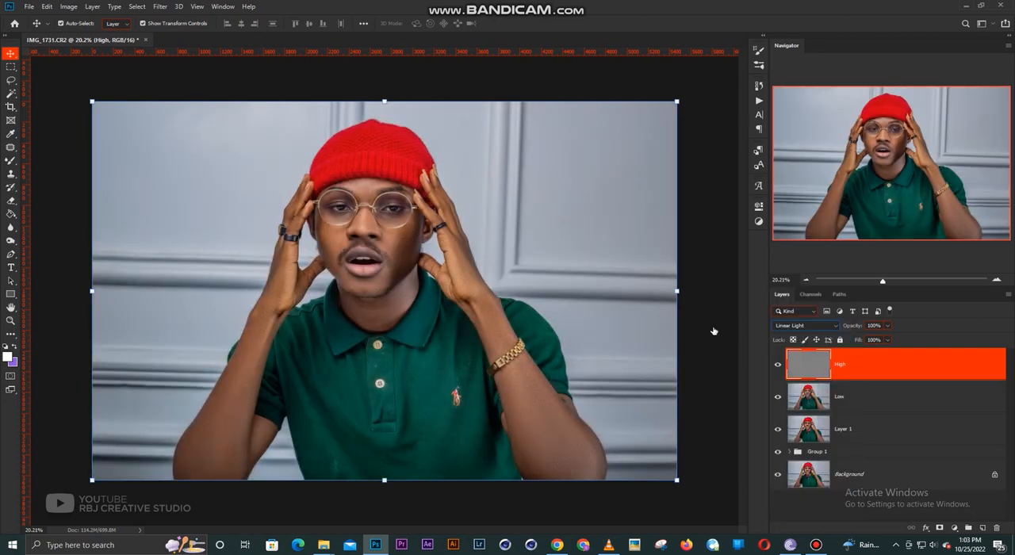
click(738, 359)
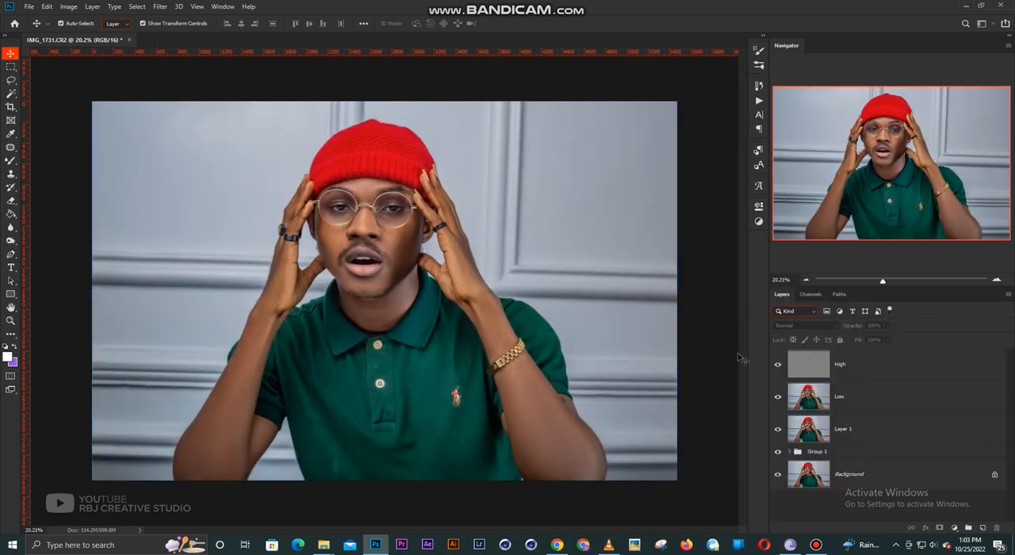
- Hide the upper High layer and blend the facial skin tones on the Low layer beneath it with the Mixer Brush
click(778, 365)
click(864, 397)
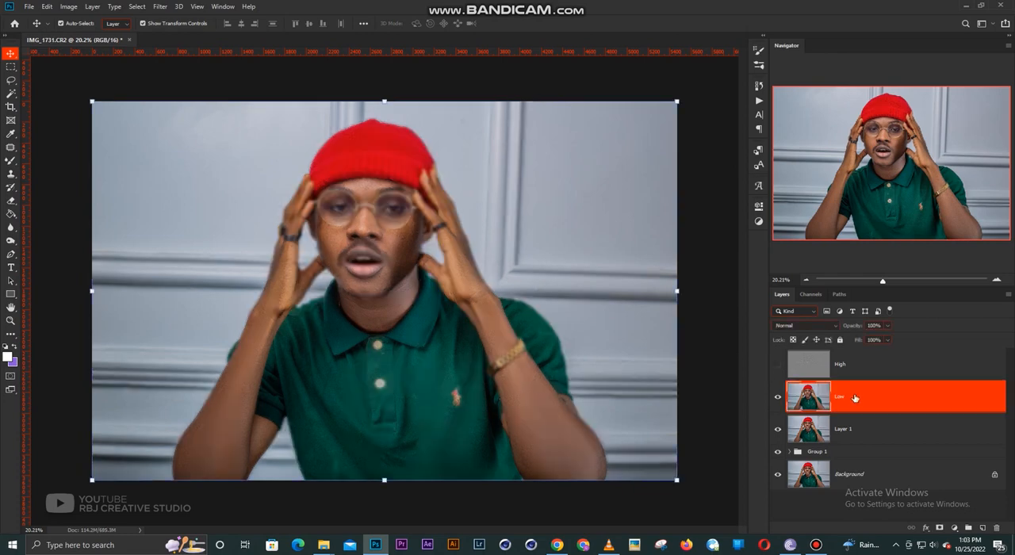
scroll(400, 266, up, 1)
scroll(400, 266, up, 1)
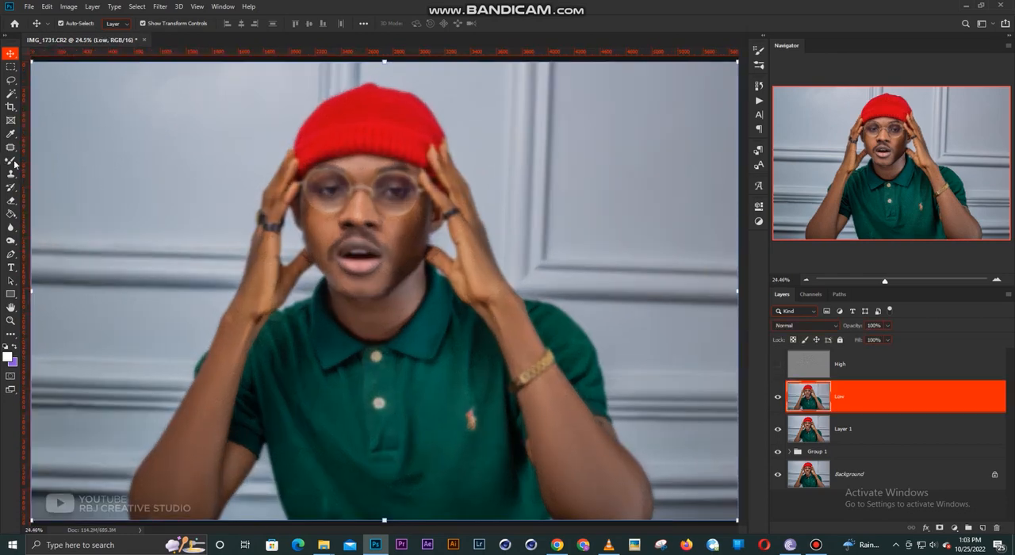
click(11, 160)
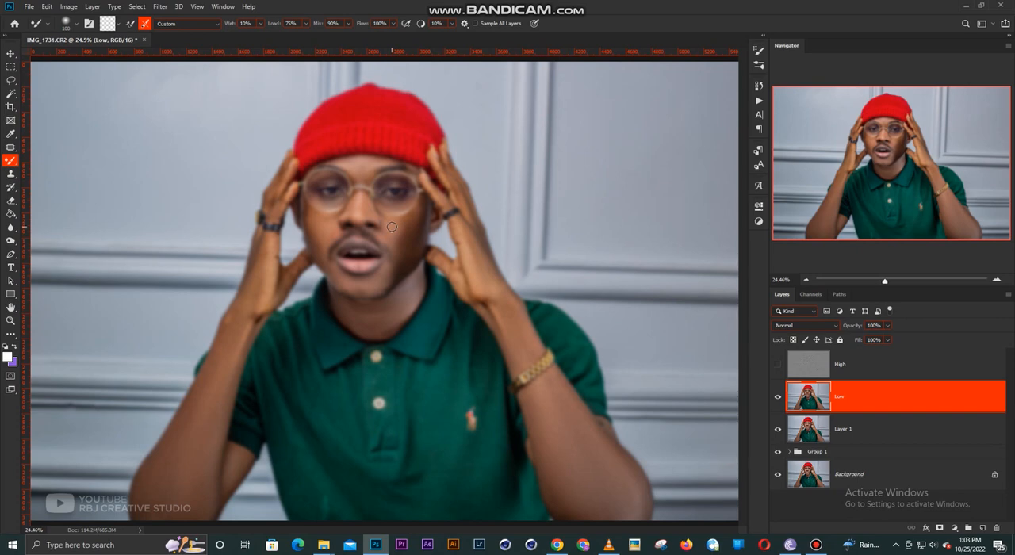
scroll(395, 223, up, 4)
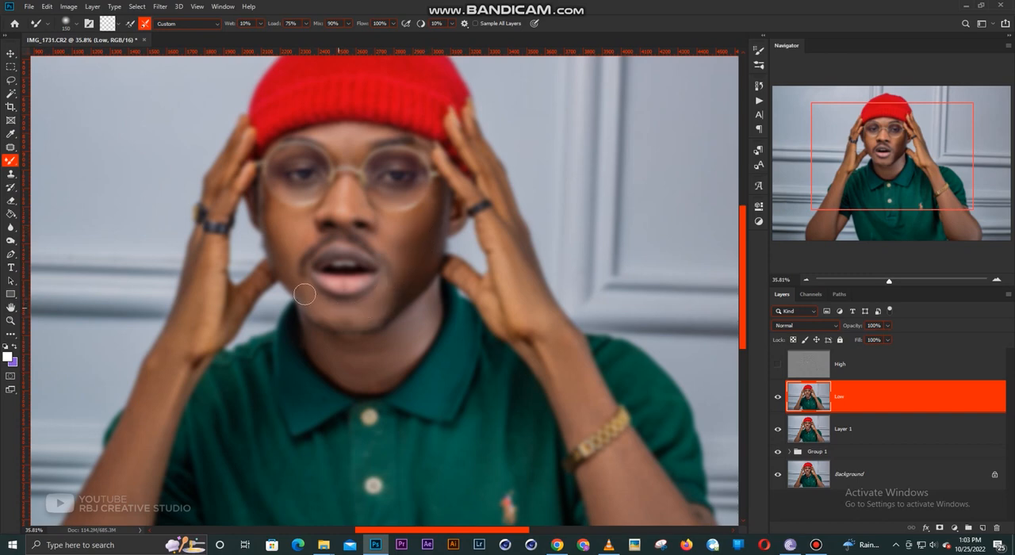
key(bracketleft)
key(bracketleft)
drag(415, 268, 420, 241)
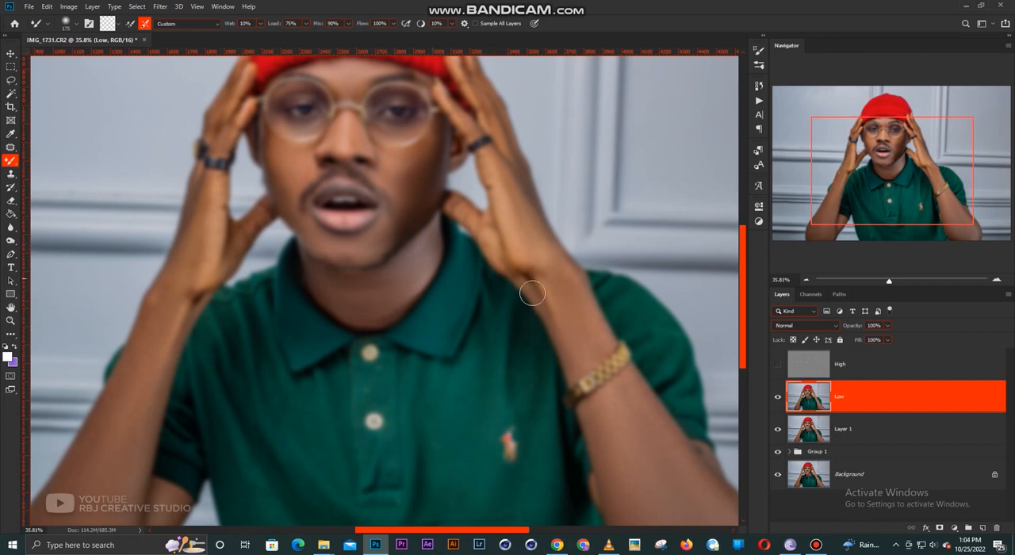
- Blend the skin tones on the hand and forearm with the bracelet using a larger Mixer Brush
scroll(479, 305, right, 3)
key(bracketright)
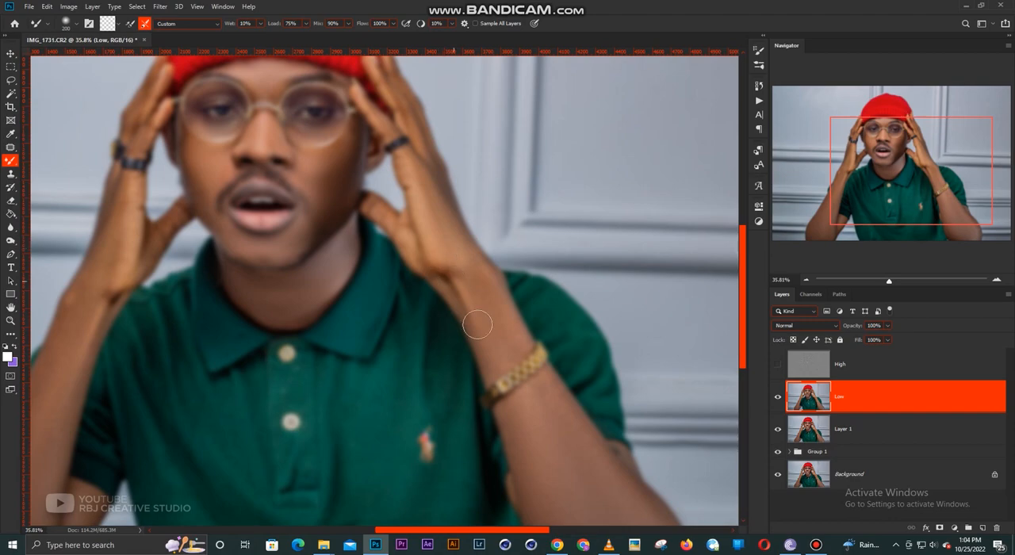
drag(536, 383, 472, 257)
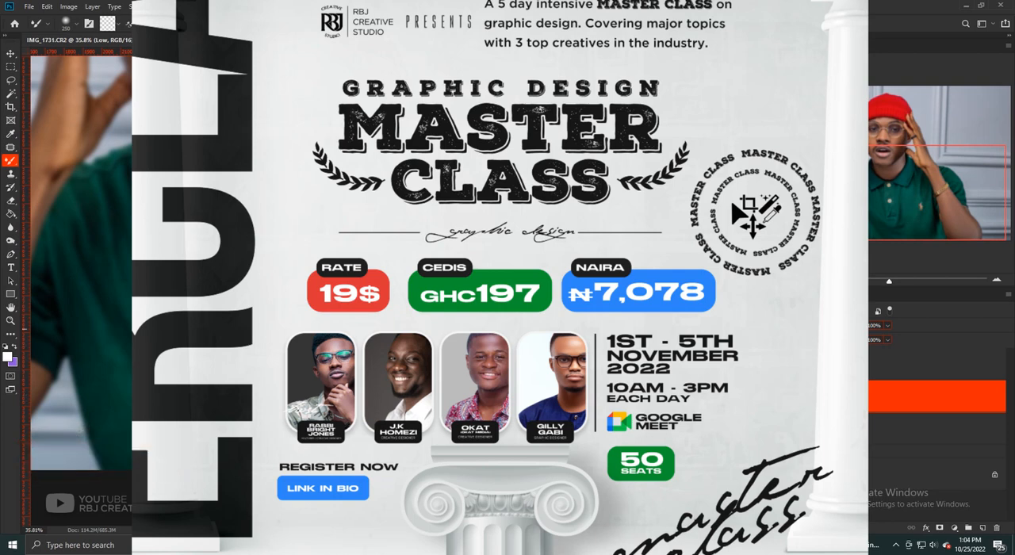
- Blend the skin on the arm without the bracelet, including the upper arm and hand, with a smaller Mixer Brush
drag(397, 357, 628, 344)
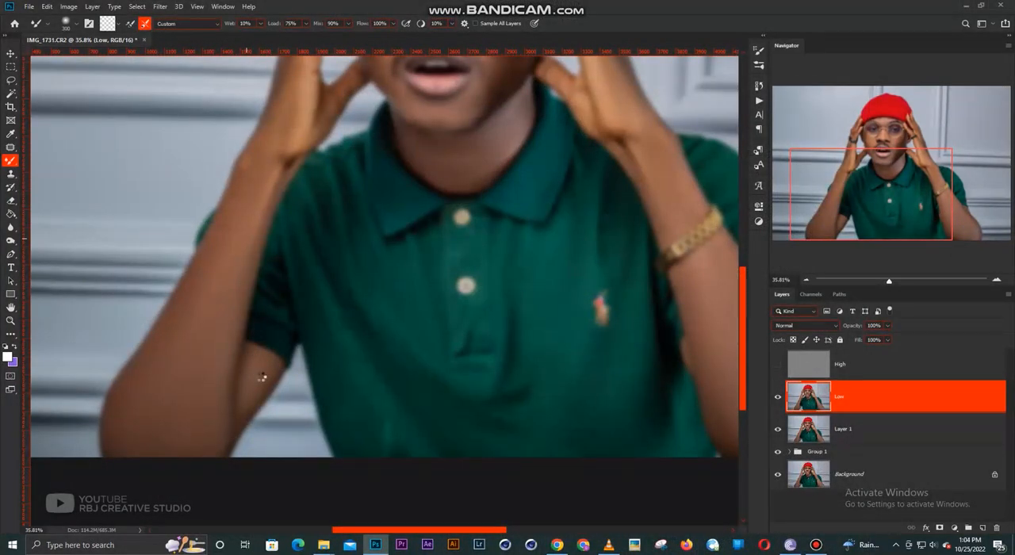
key(bracketleft)
key(bracketleft)
key(bracketleft)
mouse_move(260, 369)
mouse_down()
mouse_move(250, 398)
mouse_move(252, 382)
mouse_up()
drag(329, 222, 320, 358)
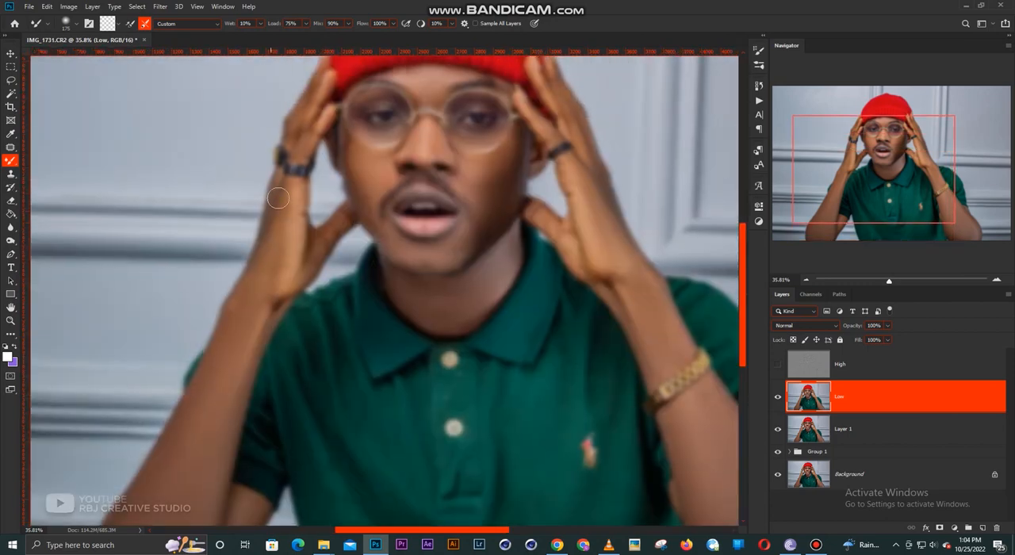
key(bracketleft)
mouse_move(280, 189)
mouse_down()
mouse_move(252, 320)
mouse_move(320, 93)
mouse_move(284, 157)
mouse_move(296, 189)
mouse_up()
- Show the upper High layer again and examine the blended skin up close and in the full image
key(v)
key(alt+v)
click(13, 55)
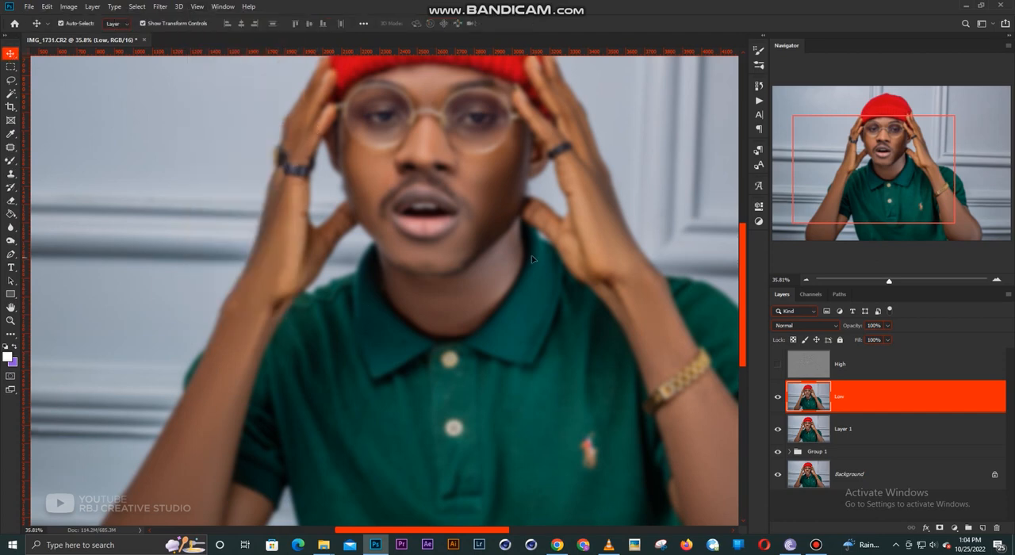
scroll(518, 255, down, 3)
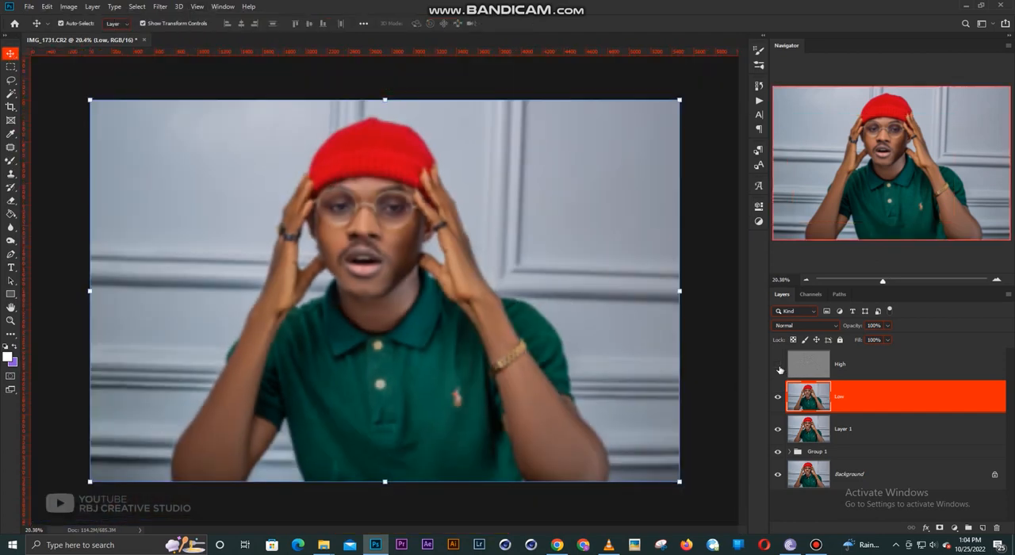
click(779, 365)
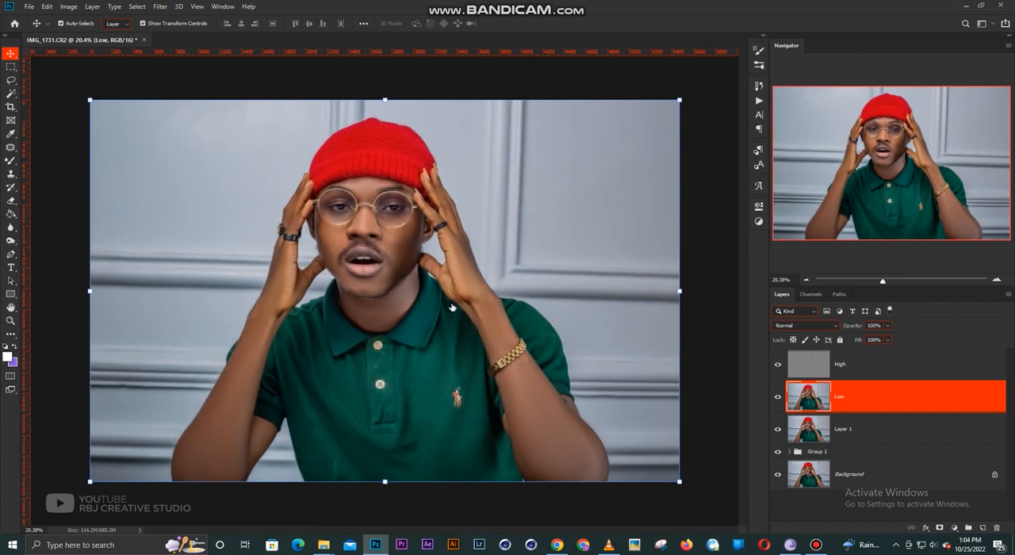
scroll(440, 281, up, 1)
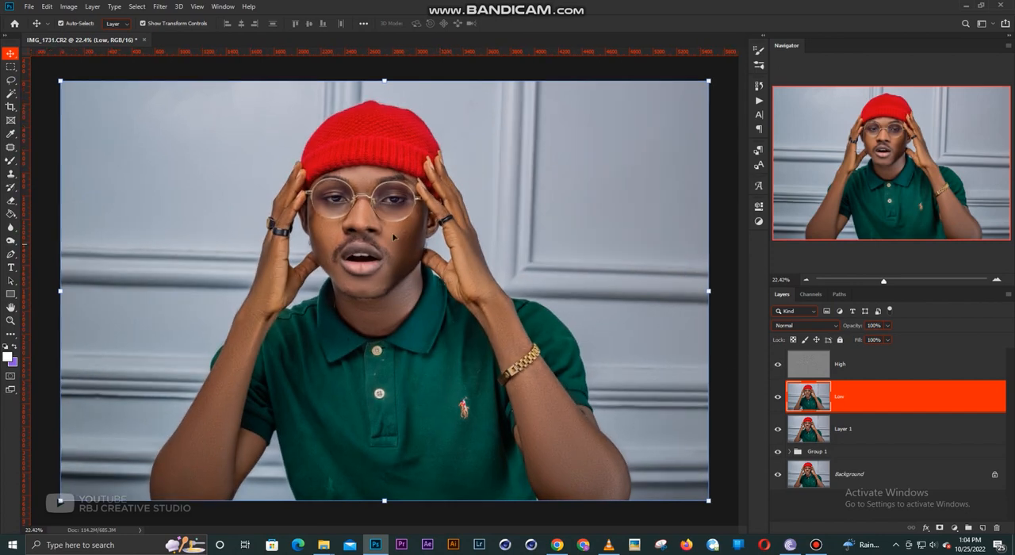
scroll(393, 236, up, 4)
scroll(349, 232, down, 3)
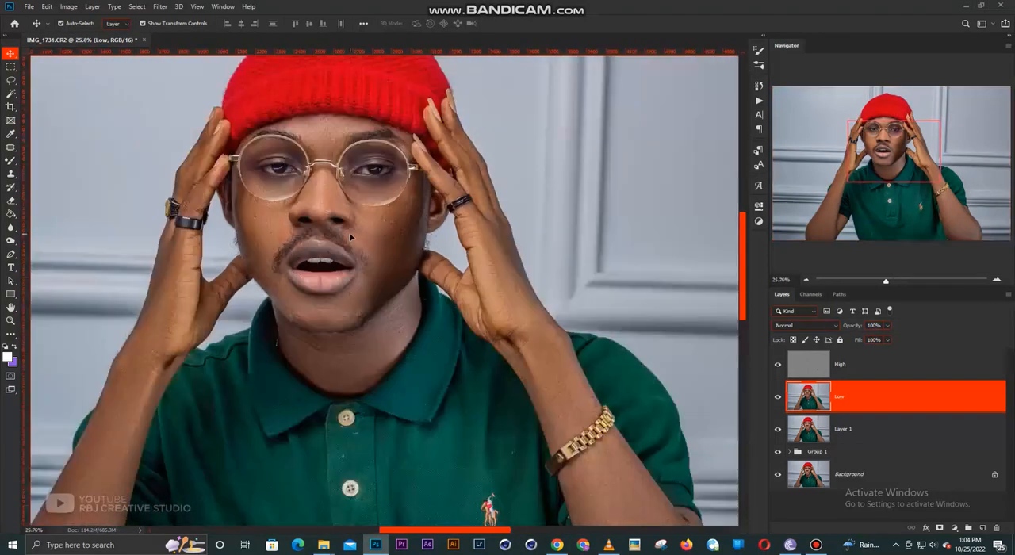
scroll(349, 232, down, 2)
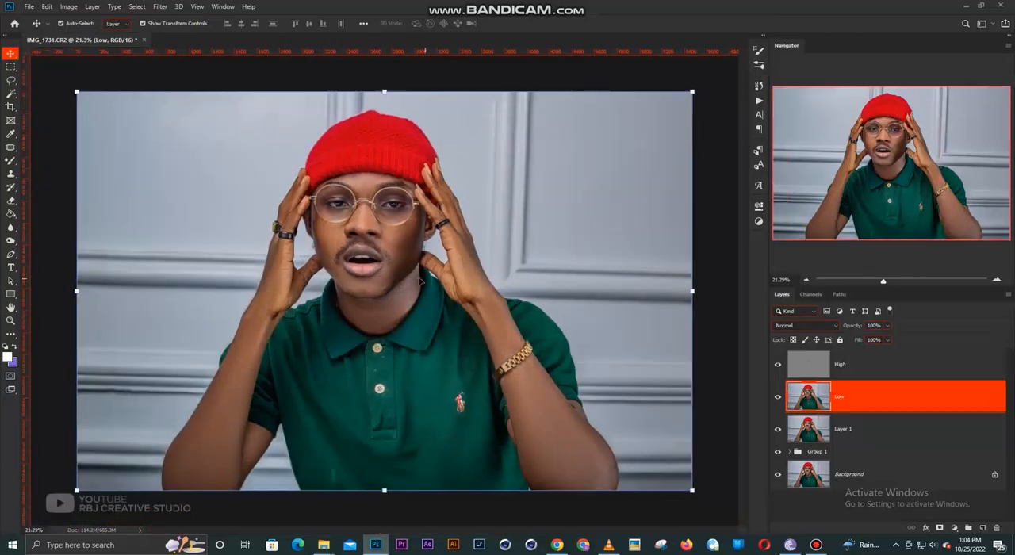
- Lasso the cheek beside the mouth on the bracelet arm's side, apply Gaussian Blur to it and deselect
click(10, 81)
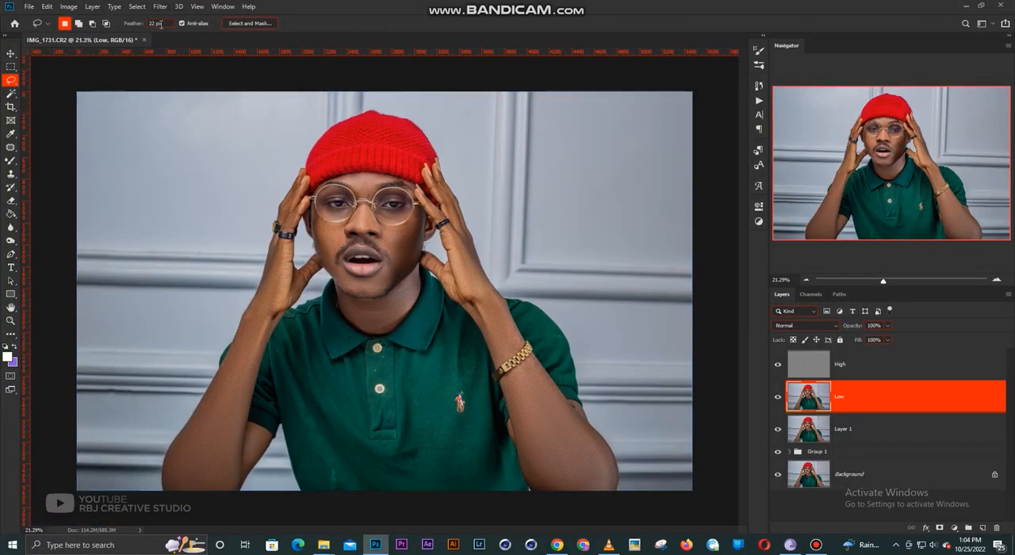
scroll(385, 228, up, 2)
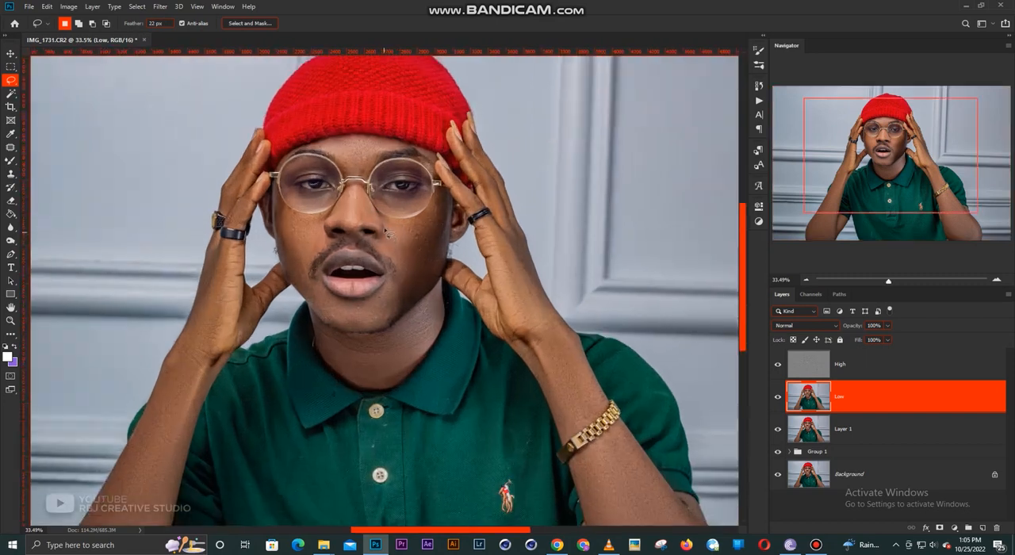
mouse_move(392, 230)
mouse_down()
mouse_move(402, 275)
mouse_move(383, 311)
mouse_move(408, 308)
mouse_move(435, 270)
mouse_move(445, 245)
mouse_move(411, 241)
mouse_up()
right_click(411, 241)
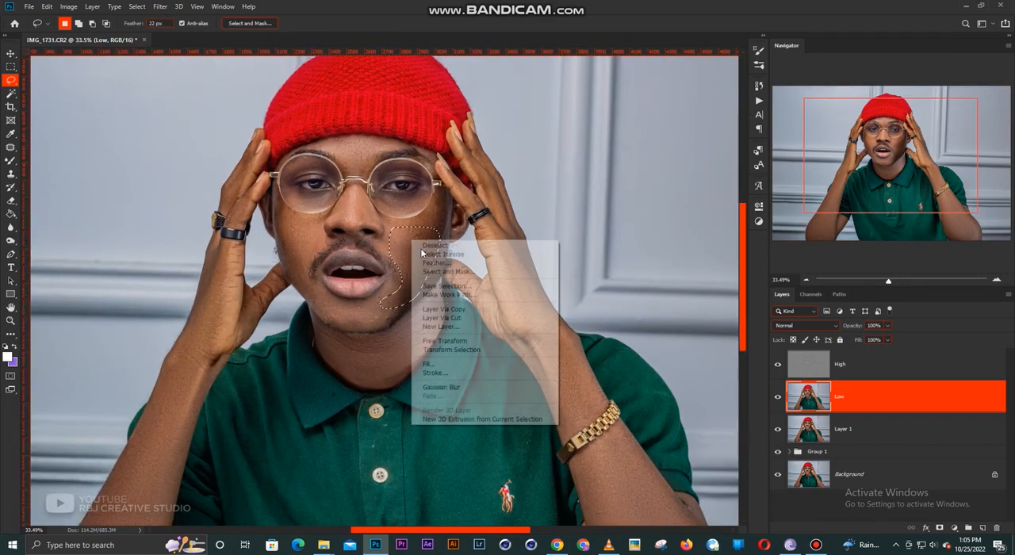
click(464, 388)
key(ctrl+d)
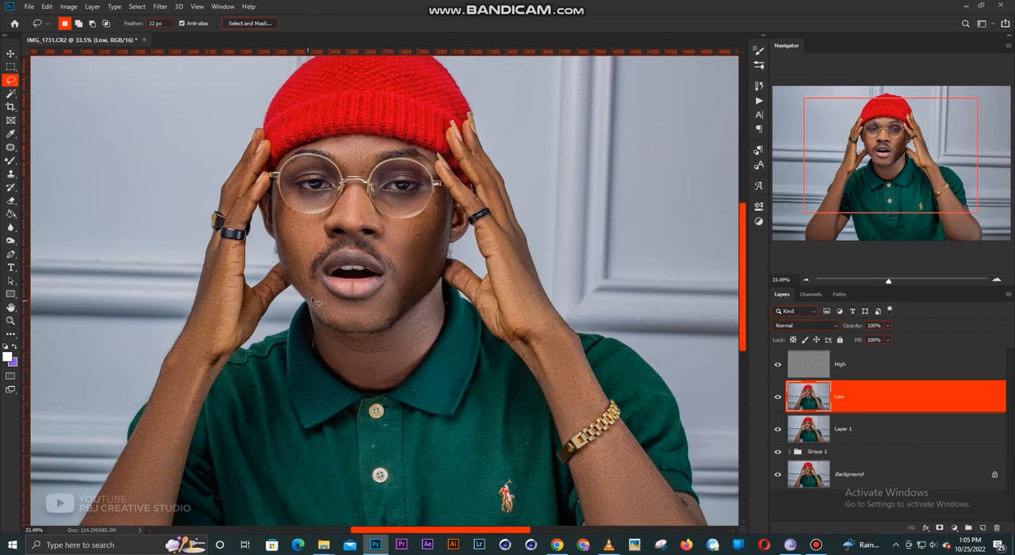
- Lasso the chin skin below the lips, apply Gaussian Blur to it and deselect
mouse_move(359, 310)
mouse_down()
mouse_move(405, 293)
mouse_move(400, 322)
mouse_move(361, 332)
mouse_move(327, 317)
mouse_move(376, 313)
mouse_up()
right_click(376, 313)
click(413, 462)
key(ctrl+d)
mouse_move(362, 339)
mouse_down()
mouse_move(328, 357)
mouse_move(416, 347)
mouse_move(430, 301)
mouse_up()
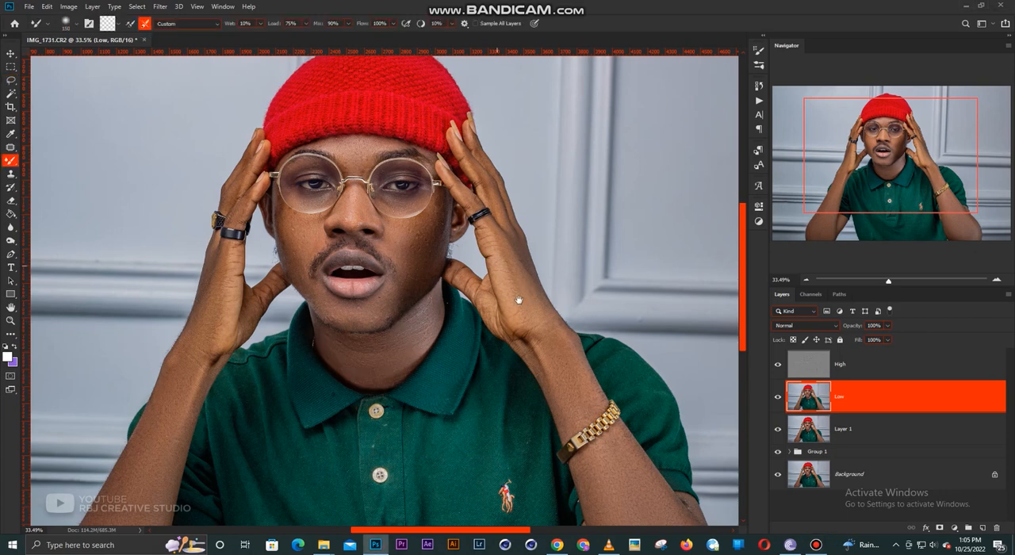
drag(519, 297, 453, 255)
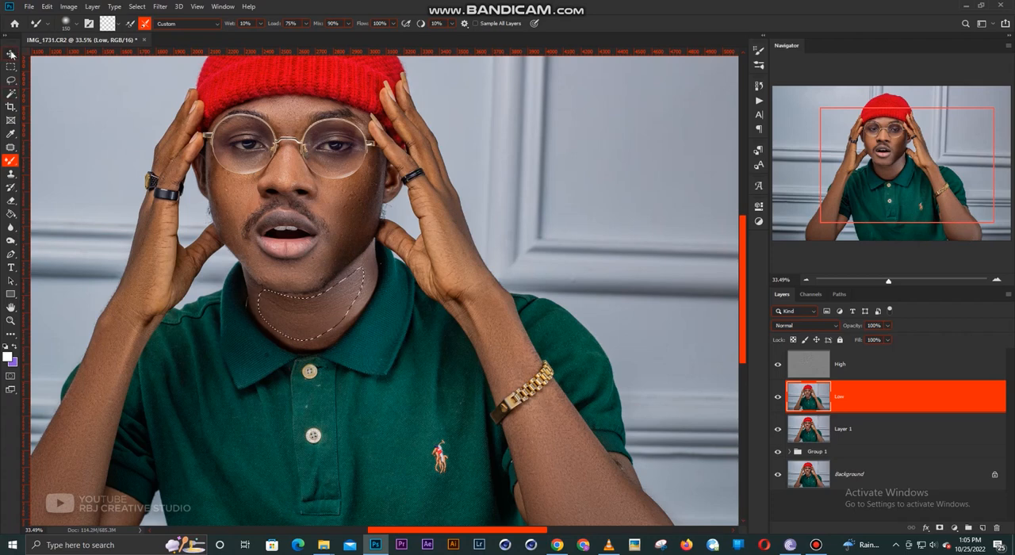
key(ctrl+d)
- Lasso the back of the hand on the bracelet arm, apply Gaussian Blur to it and deselect
click(13, 81)
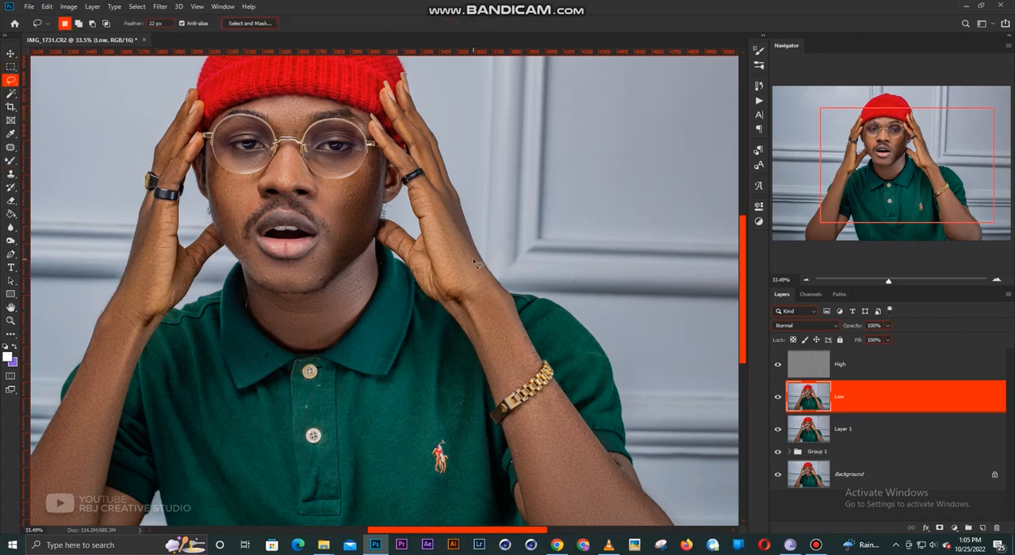
mouse_move(453, 200)
mouse_down()
mouse_move(508, 300)
mouse_move(517, 355)
mouse_move(453, 291)
mouse_move(442, 205)
mouse_up()
right_click(466, 261)
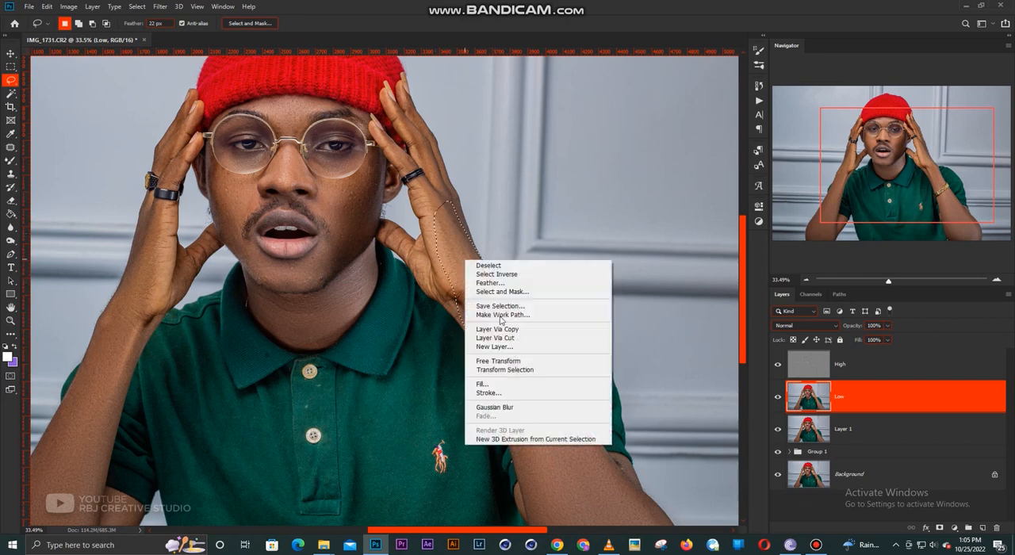
click(500, 407)
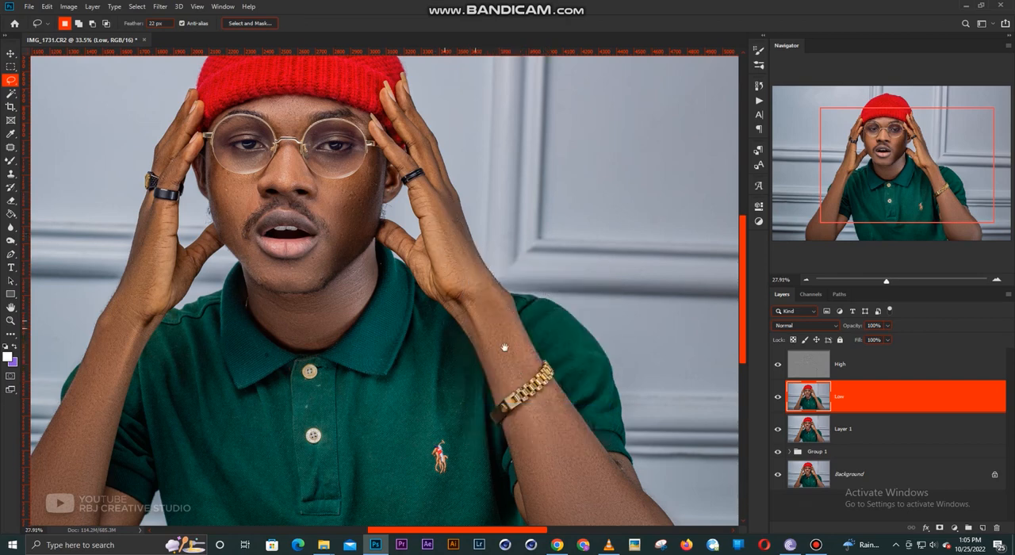
- Lasso the forearm skin between the bracelet and the elbow, apply Gaussian Blur to it and deselect
scroll(496, 272, down, 1)
drag(496, 272, 479, 158)
mouse_move(485, 291)
mouse_down()
mouse_move(506, 396)
mouse_move(527, 421)
mouse_move(582, 432)
mouse_move(617, 420)
mouse_move(608, 388)
mouse_move(487, 294)
mouse_up()
right_click(524, 334)
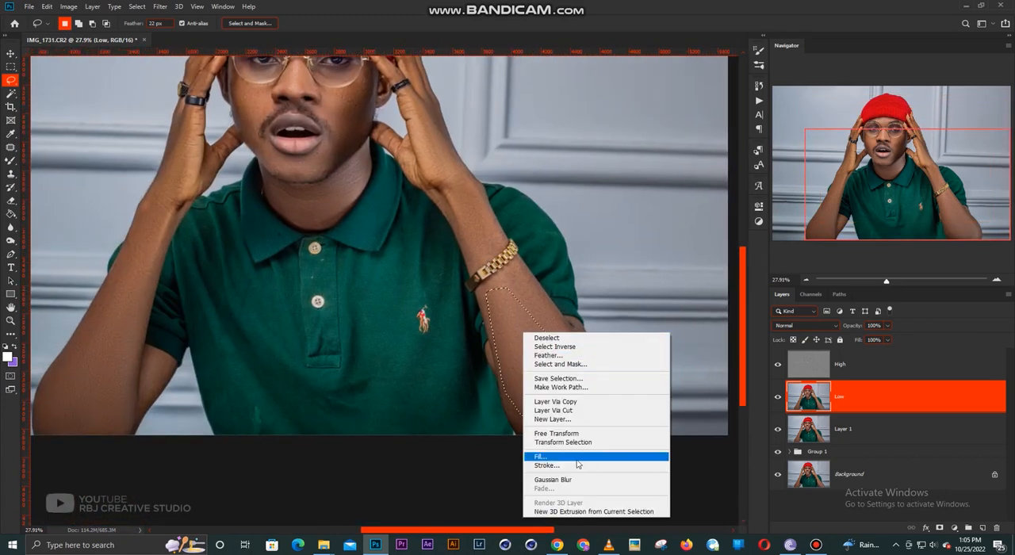
click(573, 482)
key(ctrl+d)
- Lasso the forearm without the bracelet down to the elbow, apply Gaussian Blur to it and deselect
drag(306, 303, 441, 336)
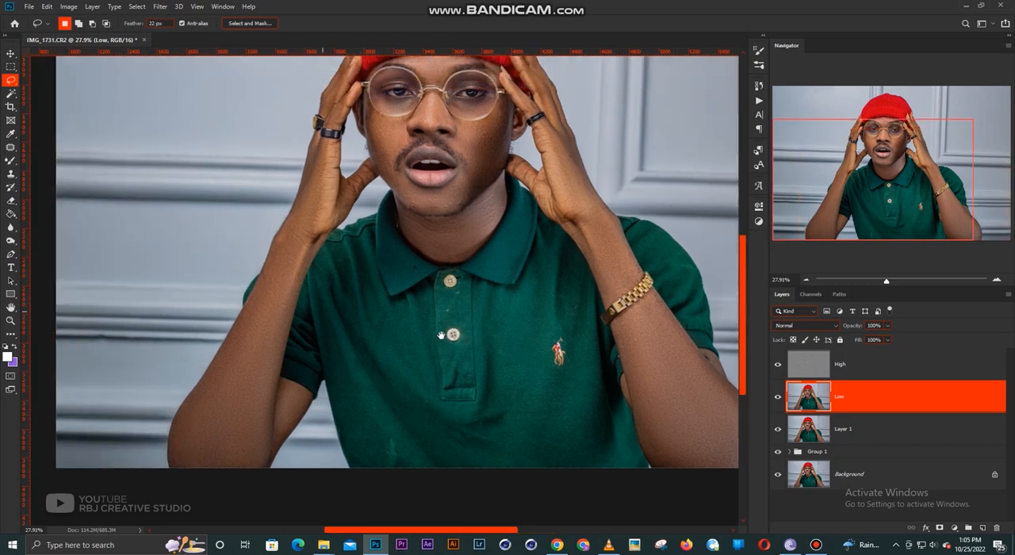
mouse_move(267, 301)
mouse_down()
mouse_move(212, 410)
mouse_move(235, 471)
mouse_move(266, 317)
mouse_up()
right_click(265, 317)
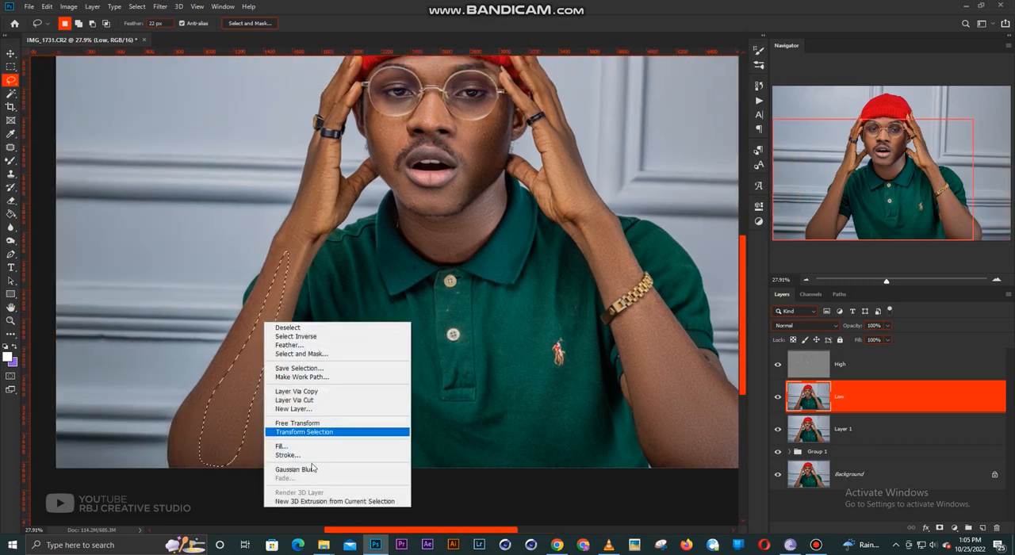
click(341, 467)
key(ctrl+d)
- Lasso the hand and wrist of the arm without the bracelet, apply Gaussian Blur and deselect
drag(360, 196, 358, 312)
mouse_move(302, 335)
mouse_down()
mouse_move(317, 264)
mouse_move(319, 315)
mouse_move(316, 305)
mouse_up()
right_click(316, 305)
click(354, 455)
key(ctrl+d)
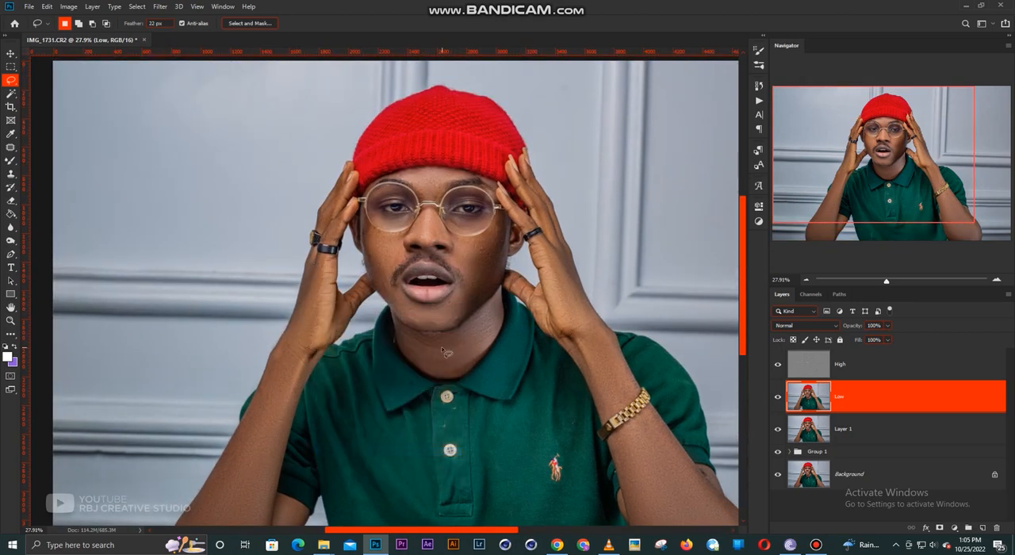
- Lasso the forehead skin between the cap and the glasses and apply Gaussian Blur to it
scroll(436, 341, down, 1)
mouse_move(450, 276)
mouse_down()
mouse_move(355, 208)
mouse_move(343, 239)
mouse_move(374, 309)
mouse_move(348, 175)
mouse_move(400, 206)
mouse_up()
scroll(354, 206, up, 4)
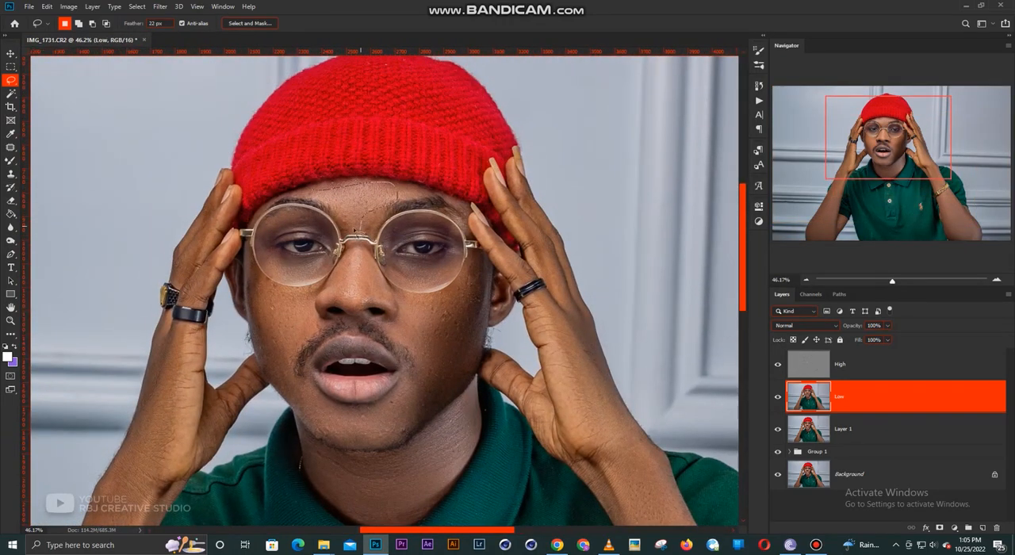
right_click(350, 200)
click(401, 348)
- Apply Gaussian Blur to lassoed skin on the nose and on the cheek below the glasses
mouse_move(352, 252)
mouse_down()
mouse_move(338, 306)
mouse_move(389, 299)
mouse_move(354, 254)
mouse_up()
right_click(368, 287)
click(401, 433)
mouse_move(302, 295)
mouse_down()
mouse_move(306, 334)
mouse_move(279, 379)
mouse_move(287, 319)
mouse_up()
right_click(283, 315)
click(326, 462)
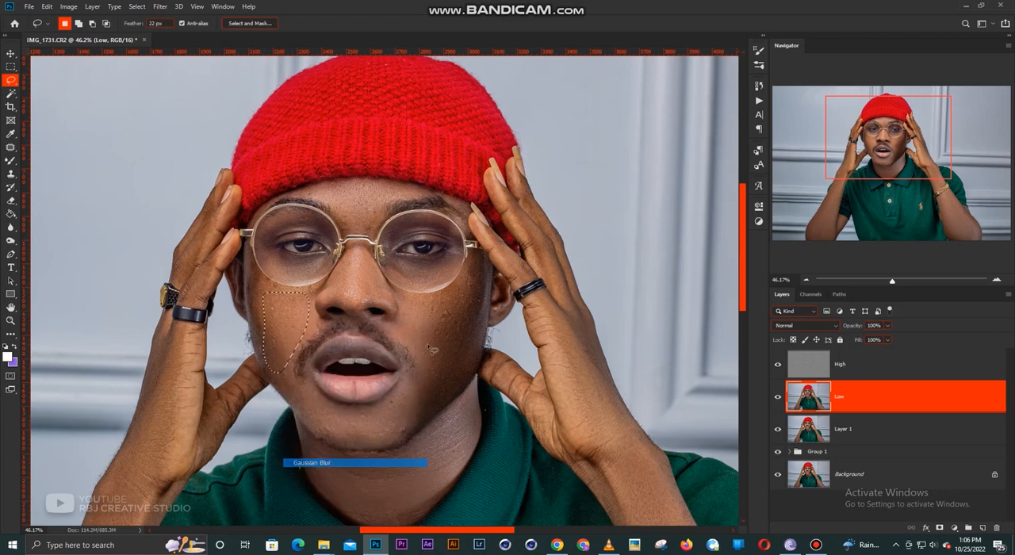
- Apply Gaussian Blur to lassoed skin under each eye inside the glasses' lenses
drag(428, 262, 407, 266)
right_click(407, 266)
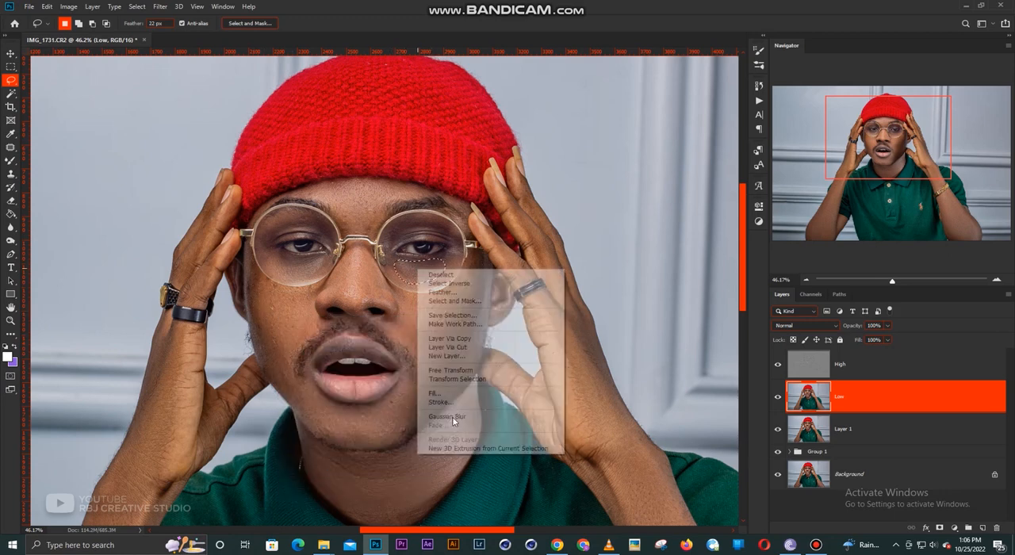
click(448, 416)
mouse_move(275, 262)
mouse_down()
mouse_move(316, 264)
mouse_move(308, 282)
mouse_move(276, 267)
mouse_up()
right_click(276, 268)
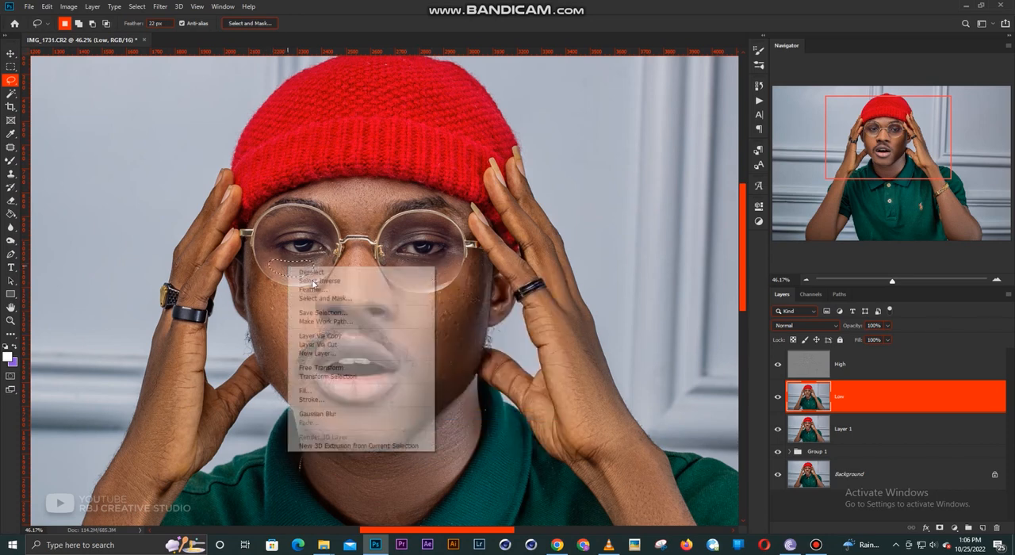
click(343, 415)
- Blur the lassoed skin from the back of the hand to the wrist above the bracelet, deselect and activate the Move tool
scroll(406, 318, down, 1)
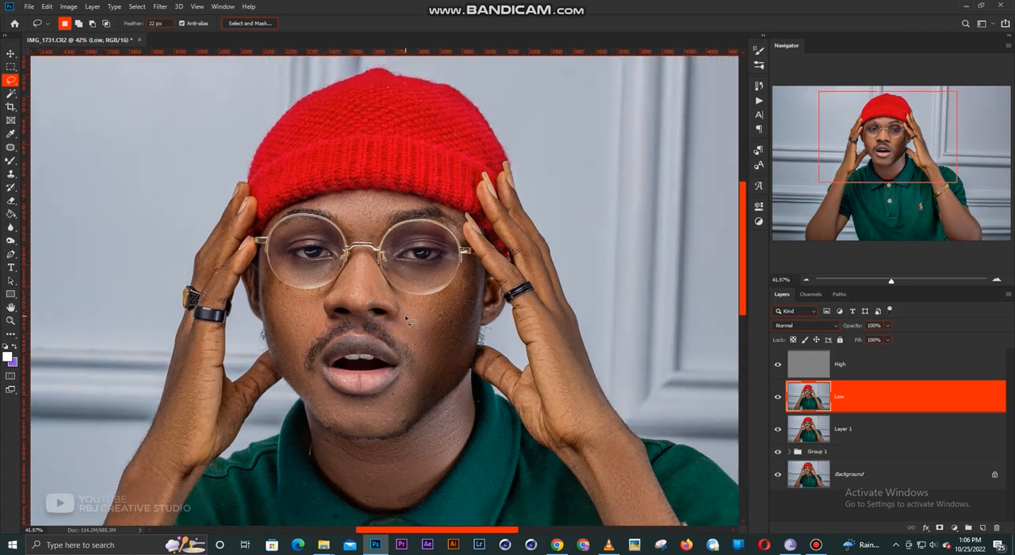
scroll(406, 318, down, 1)
scroll(537, 311, up, 1)
mouse_move(537, 334)
mouse_down()
mouse_move(489, 263)
mouse_move(481, 355)
mouse_move(526, 421)
mouse_move(568, 426)
mouse_move(570, 375)
mouse_move(494, 295)
mouse_up()
right_click(492, 291)
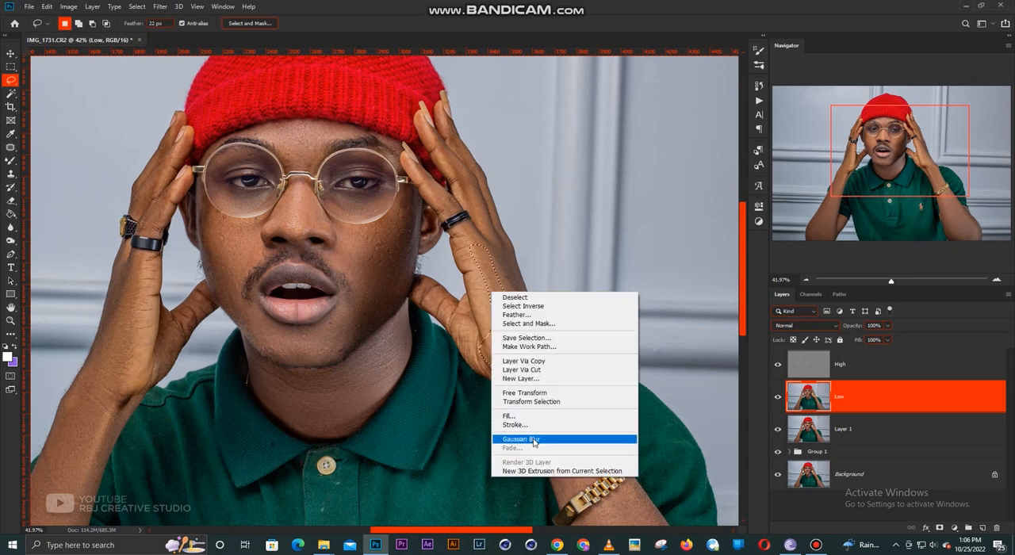
click(533, 440)
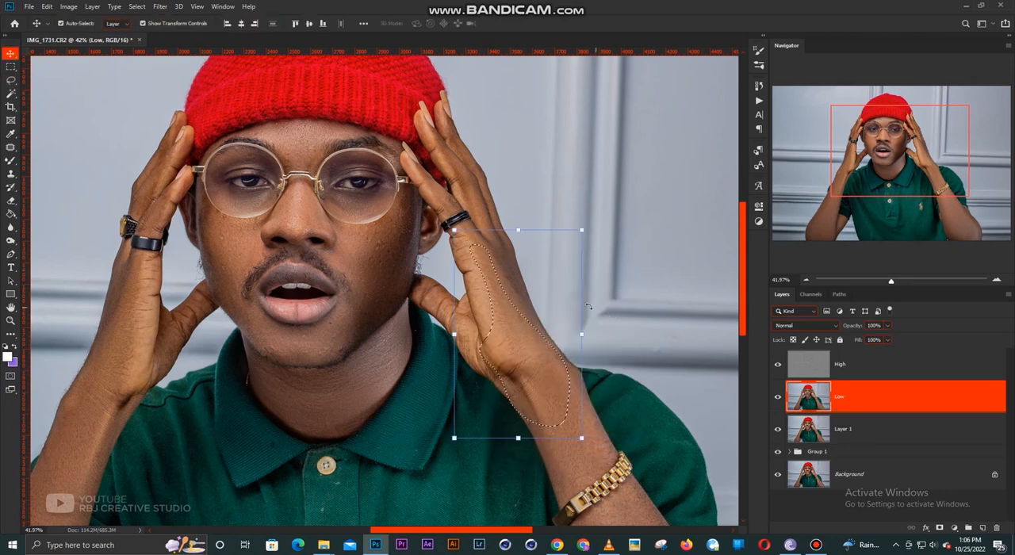
key(l)
key(ctrl+d)
scroll(465, 321, down, 5)
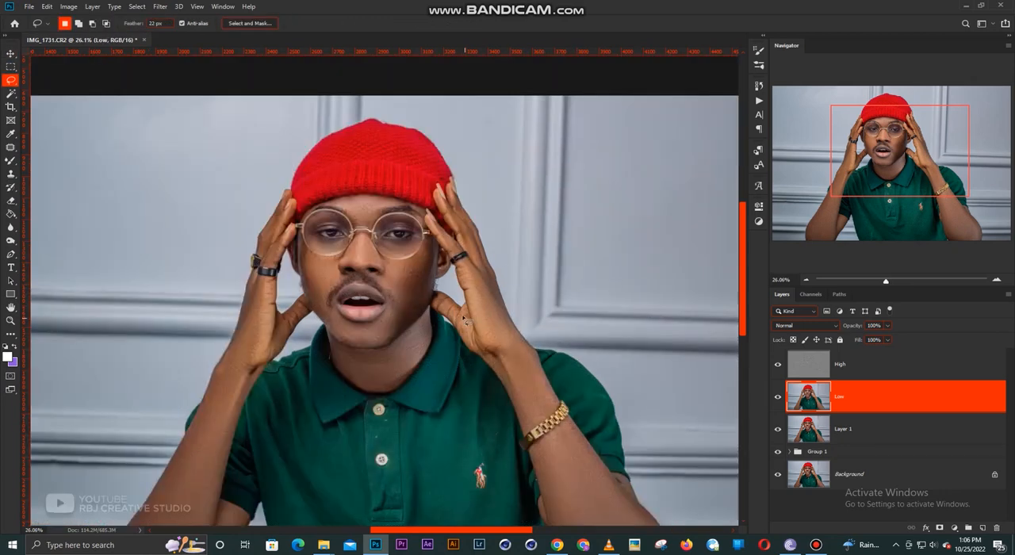
key(v)
scroll(462, 319, down, 1)
scroll(462, 319, up, 2)
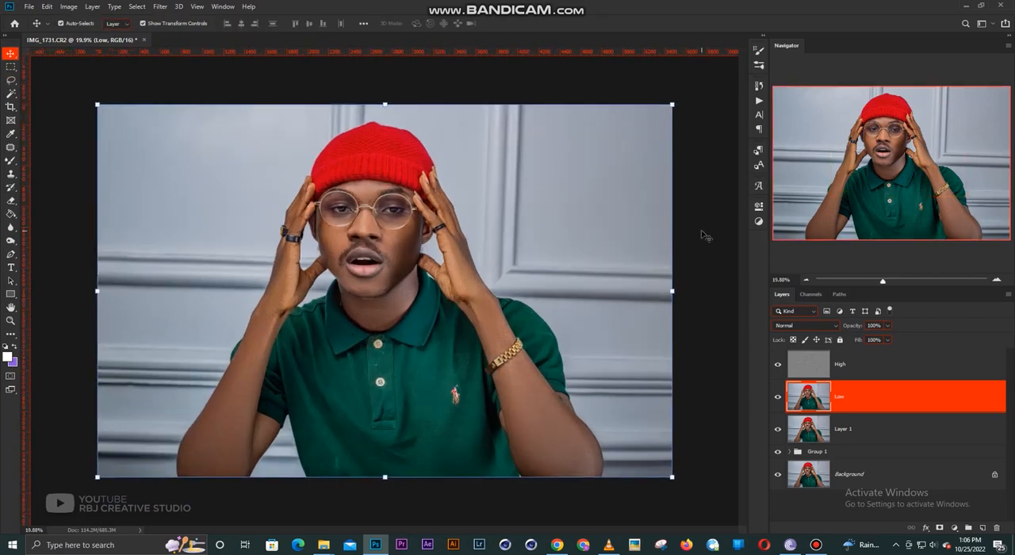
- Merge the High, Low and Layer 1 layers into a single layer
click(709, 244)
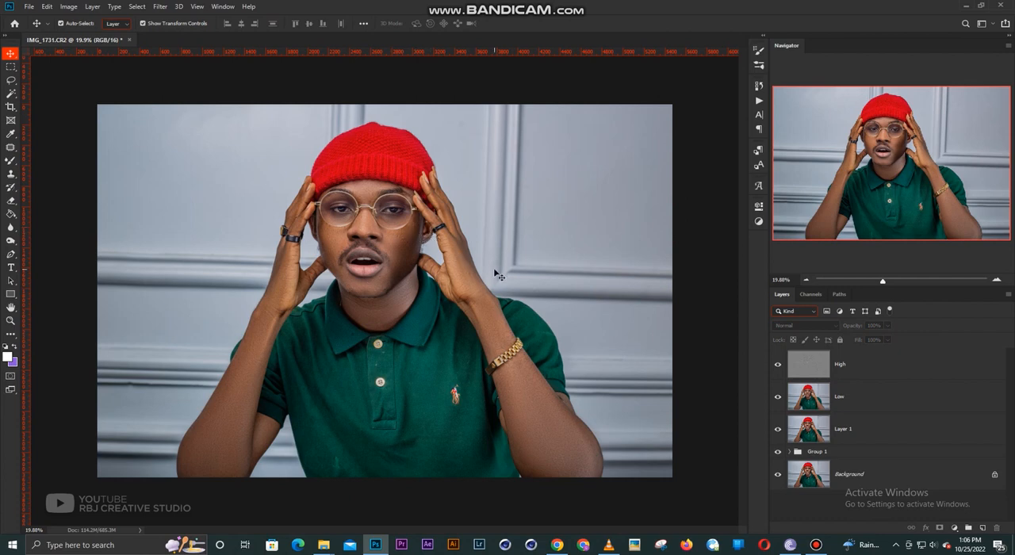
click(848, 430)
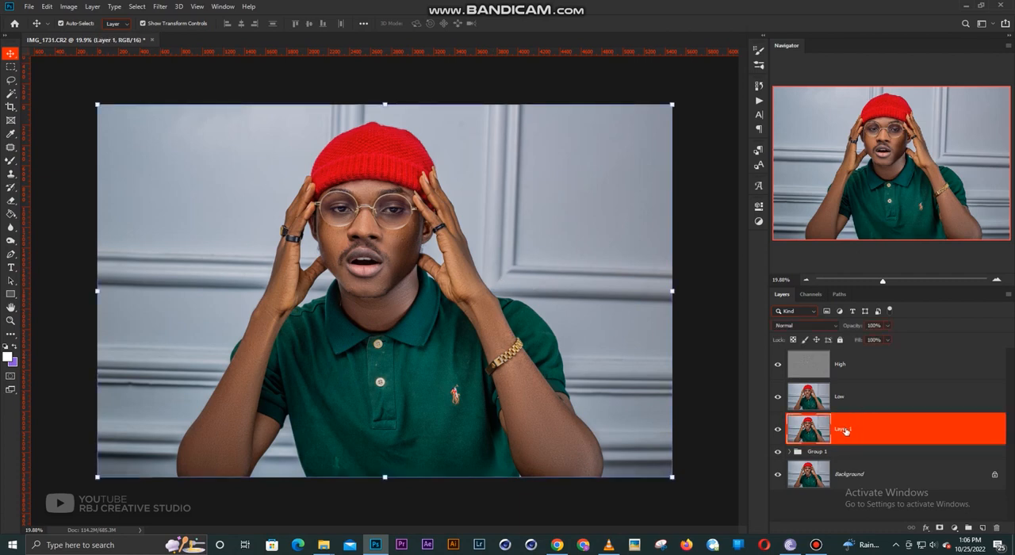
shift+click(859, 368)
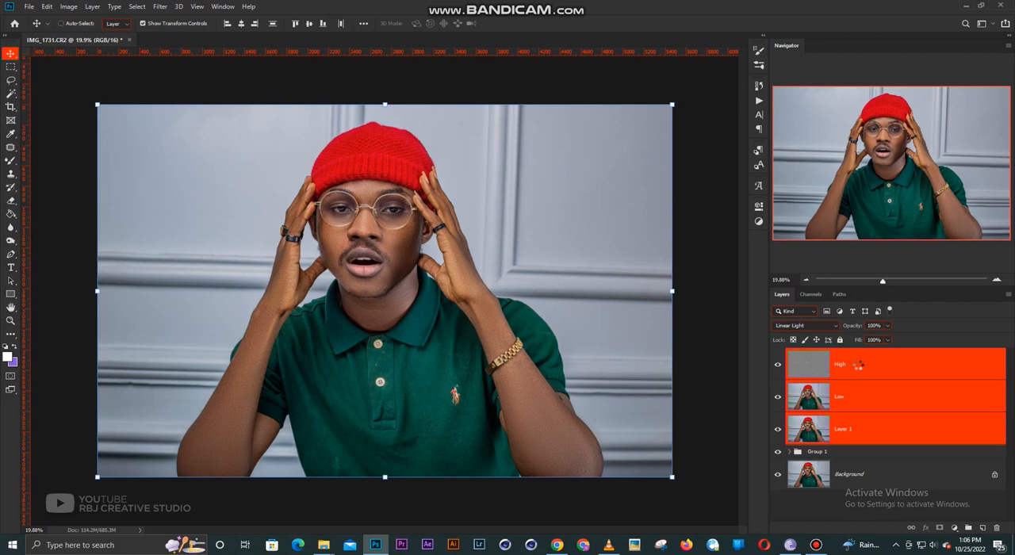
key(ctrl+e)
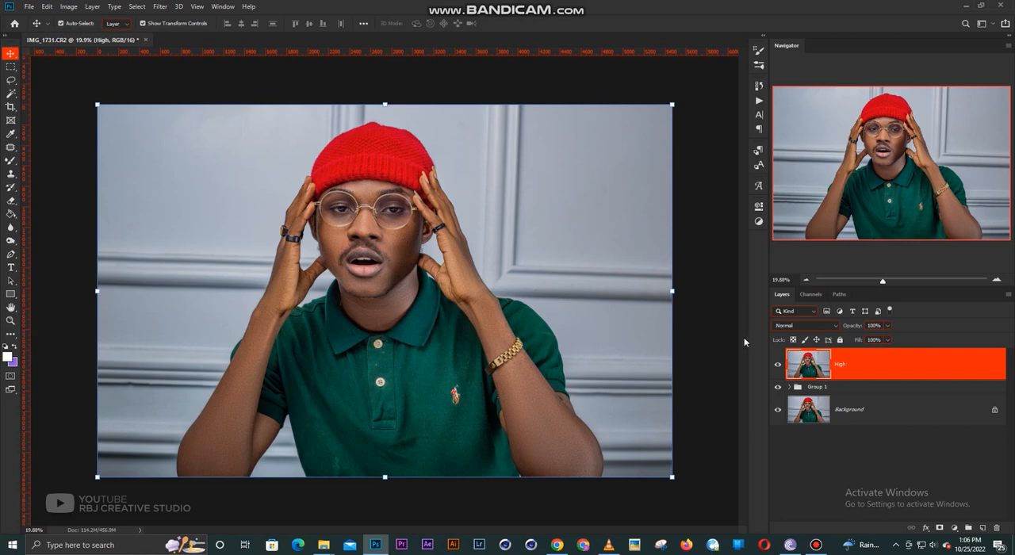
- Merge the High layer and Group 1 down into the Background layer and fit the image to the view
ctrl+click(850, 376)
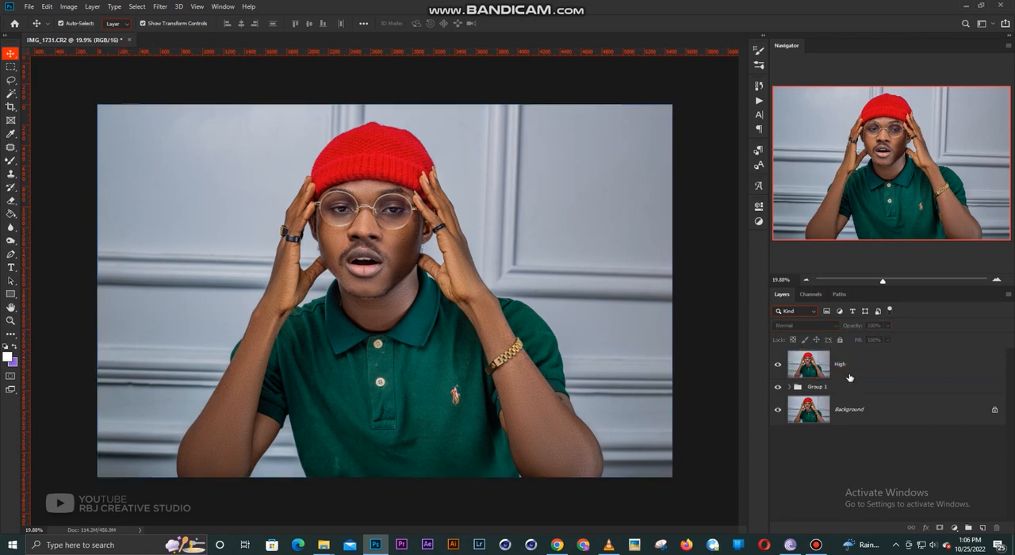
click(857, 370)
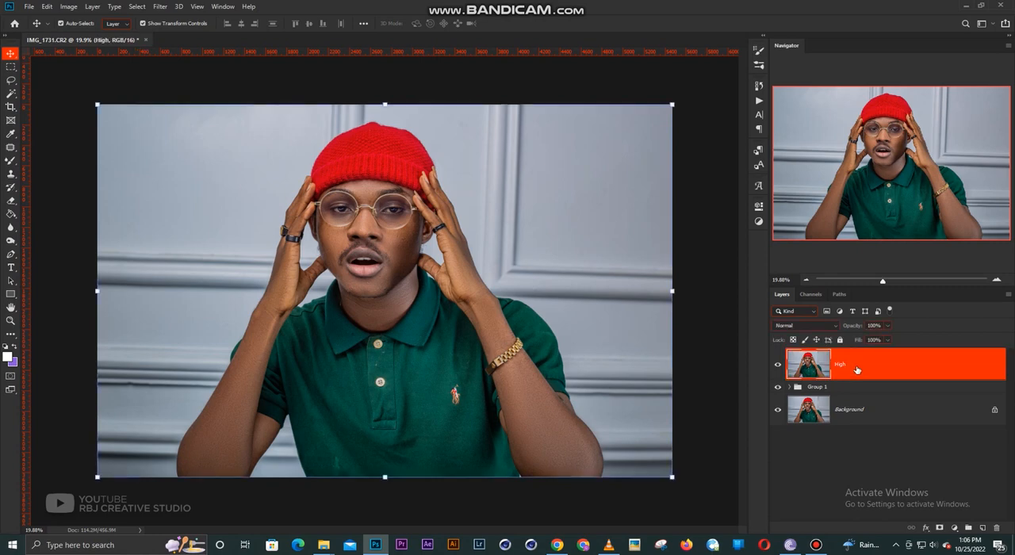
shift+click(850, 409)
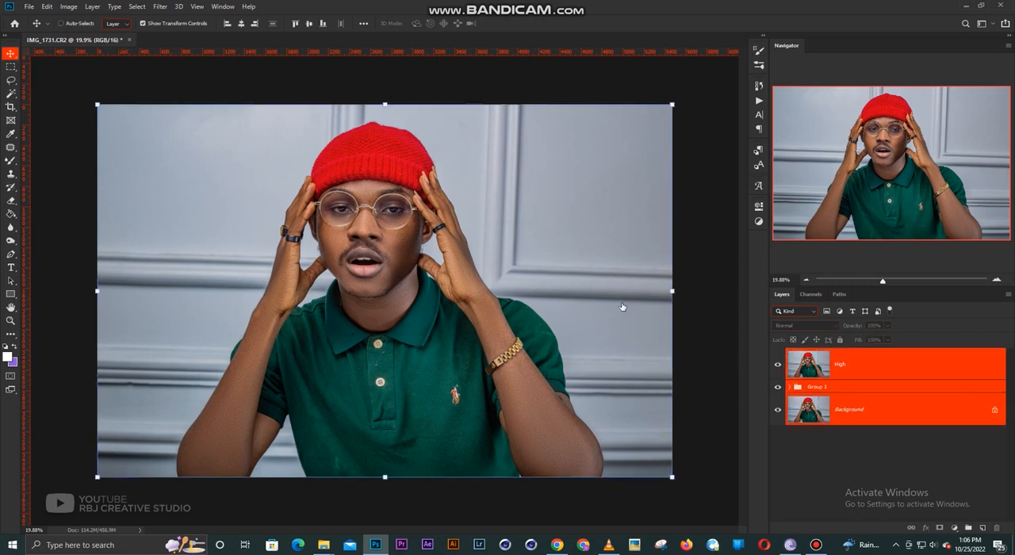
key(ctrl+e)
key(ctrl+0)
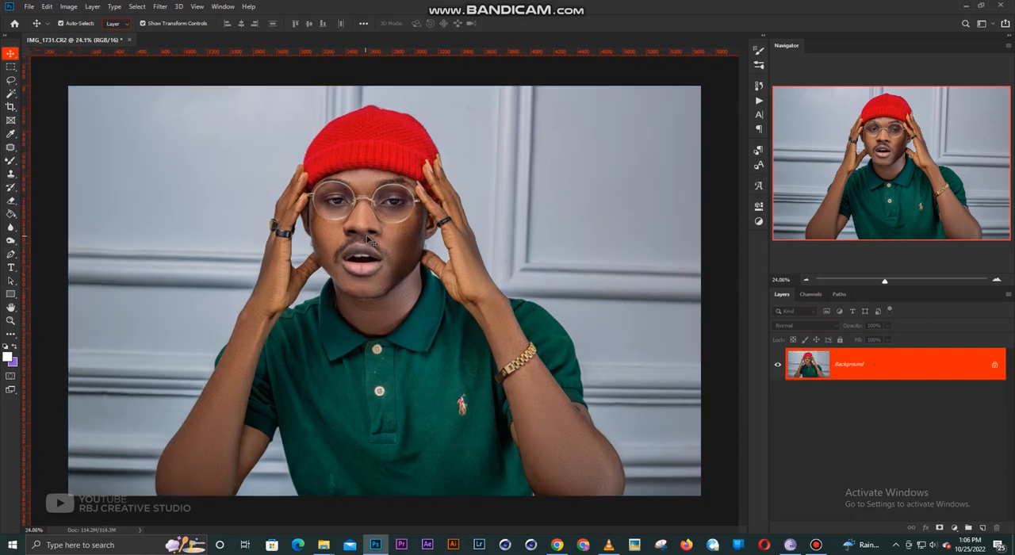
- Use the Patch Tool to replace blemishes on the outer cheek at the image's right with nearby clean skin
scroll(369, 240, up, 1)
scroll(379, 242, up, 4)
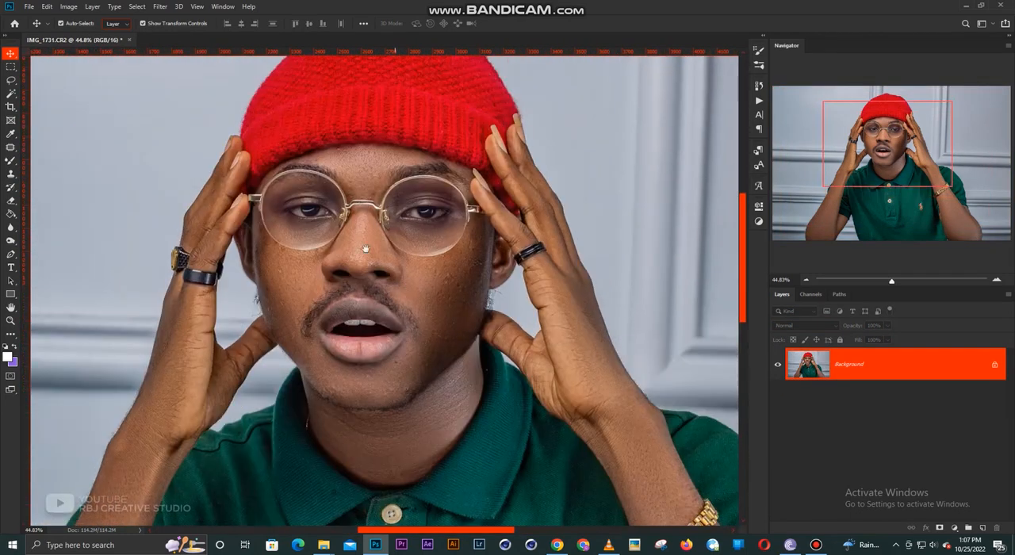
click(10, 149)
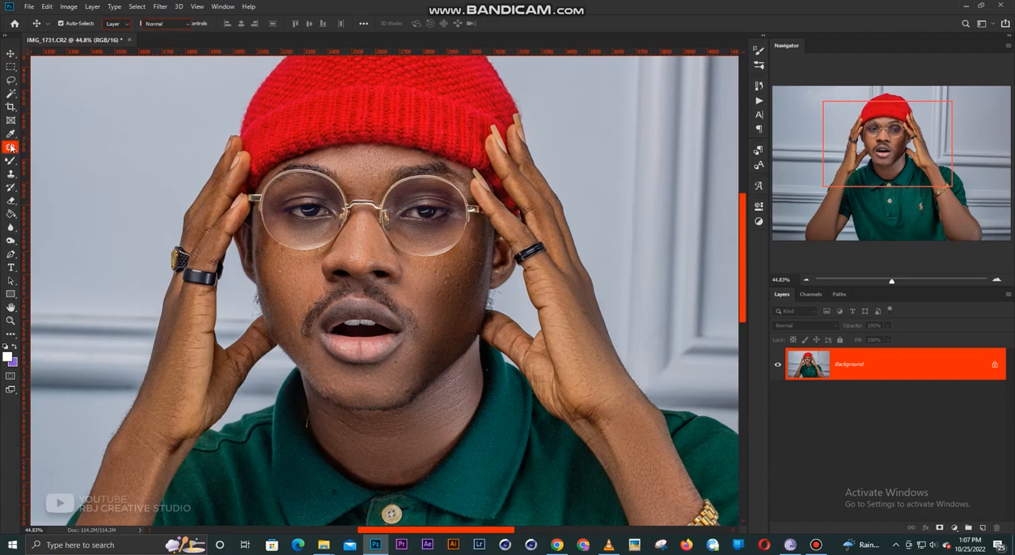
right_click(10, 148)
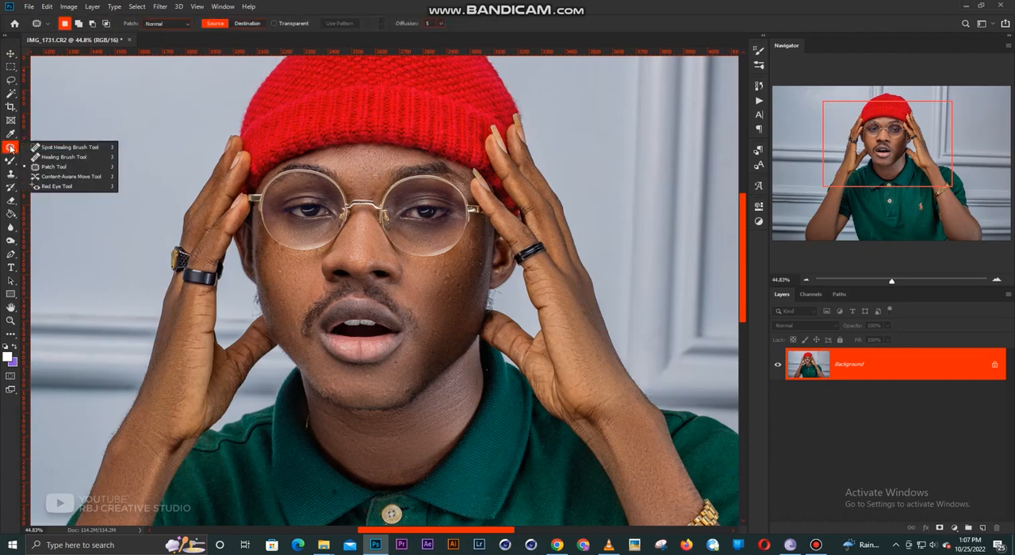
click(62, 167)
scroll(469, 253, up, 1)
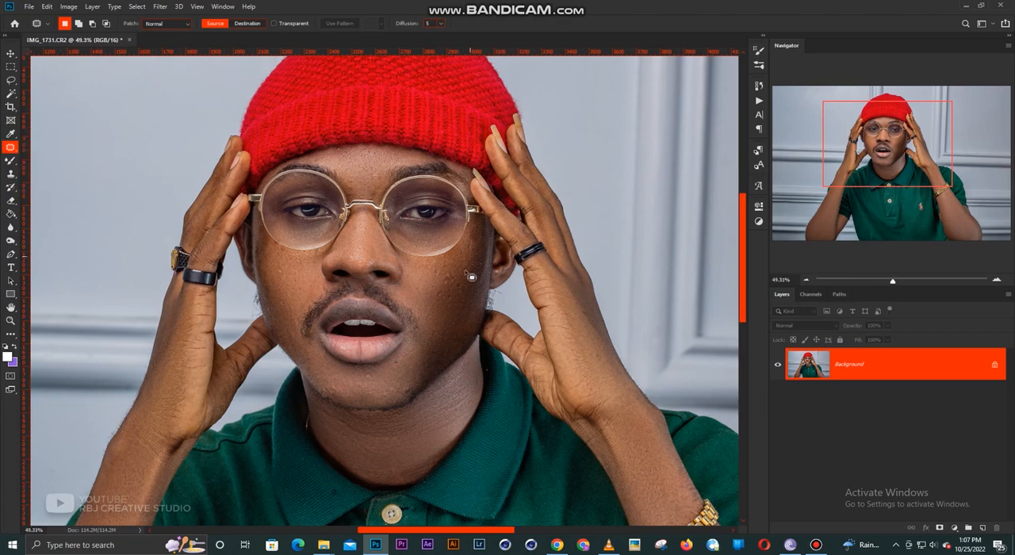
scroll(471, 276, up, 3)
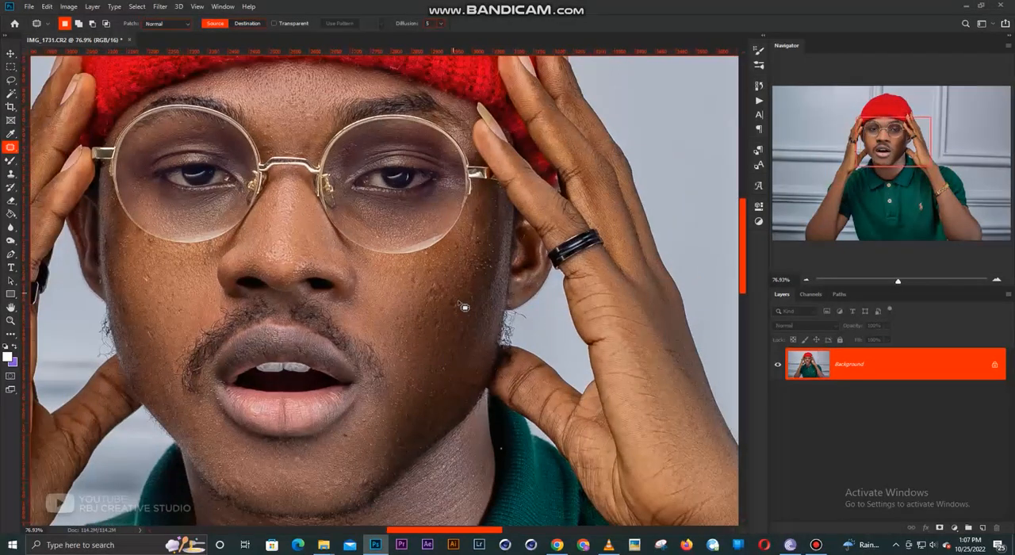
mouse_move(464, 307)
mouse_down()
mouse_move(449, 301)
mouse_move(460, 309)
mouse_move(454, 324)
mouse_up()
click(473, 287)
mouse_move(450, 286)
mouse_down()
mouse_move(431, 296)
mouse_move(466, 307)
mouse_move(432, 332)
mouse_move(433, 355)
mouse_up()
key(ctrl+d)
- Patch the remaining spots on the mid-cheek, beside the lens and on the opposite cheek, finishing with the Move tool active
mouse_move(419, 308)
mouse_down()
mouse_move(431, 317)
mouse_move(411, 325)
mouse_move(425, 322)
mouse_up()
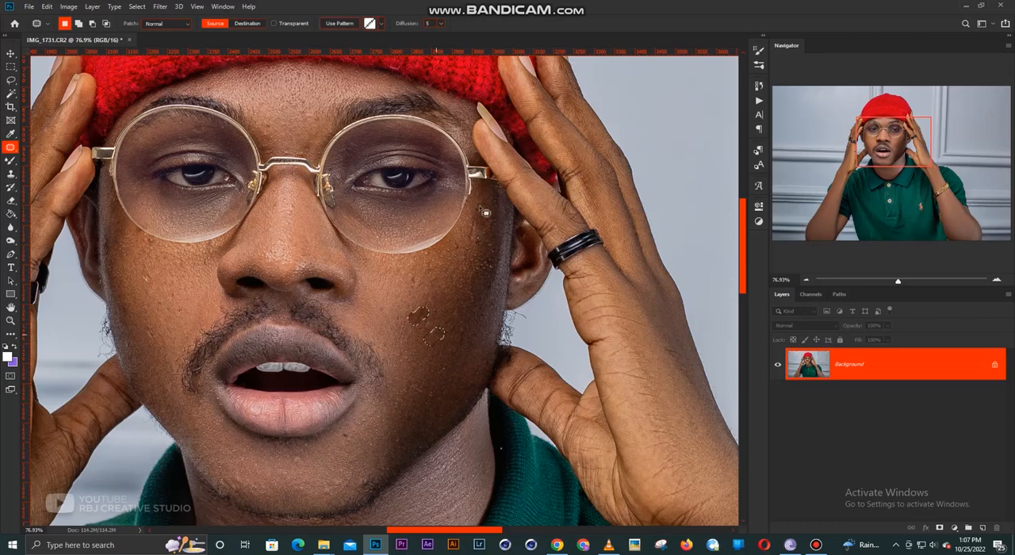
mouse_move(483, 211)
mouse_down()
mouse_move(475, 206)
mouse_move(482, 260)
mouse_move(421, 278)
mouse_up()
click(410, 288)
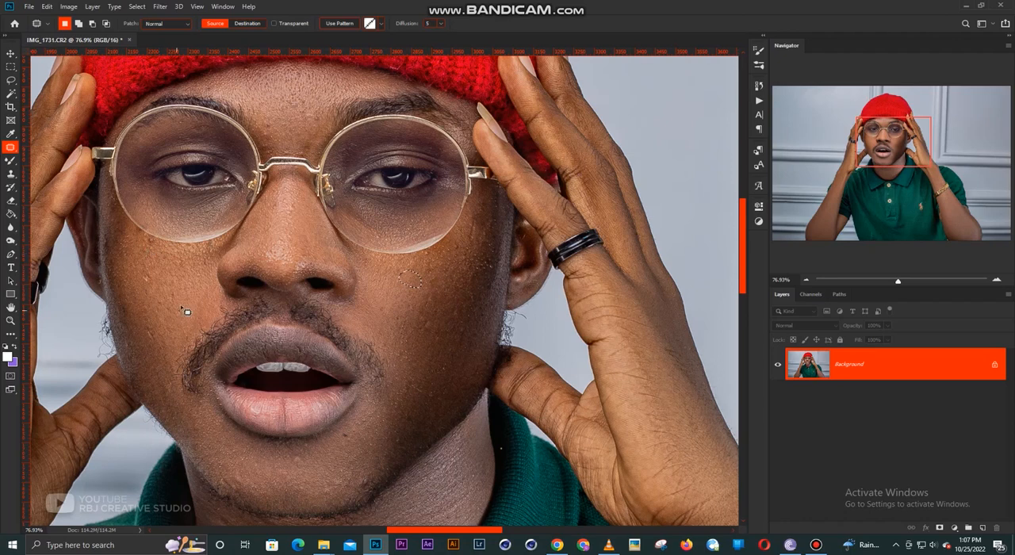
mouse_move(182, 307)
mouse_down()
mouse_move(179, 319)
mouse_move(186, 280)
mouse_up()
scroll(348, 291, down, 2)
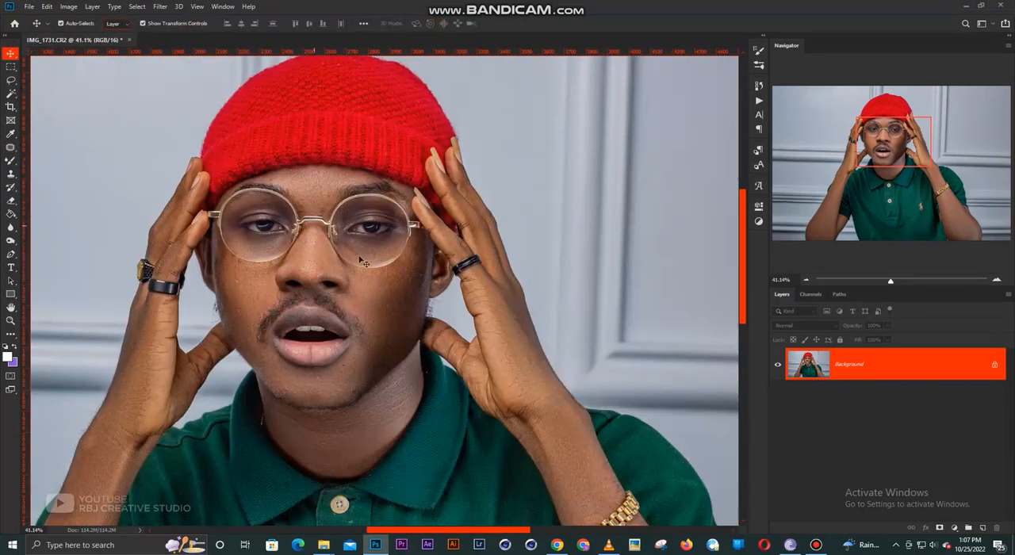
key(v)
scroll(316, 249, up, 2)
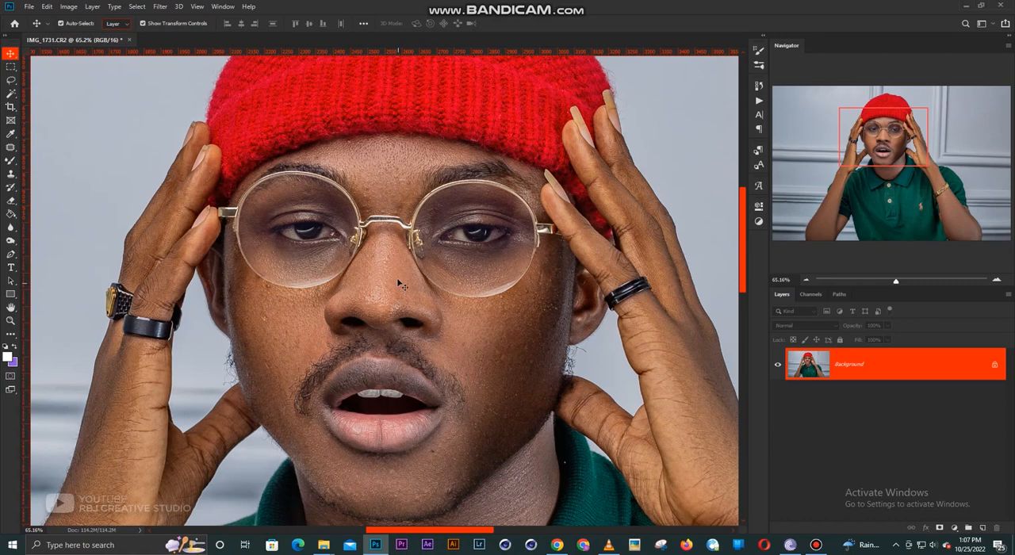
drag(441, 283, 413, 270)
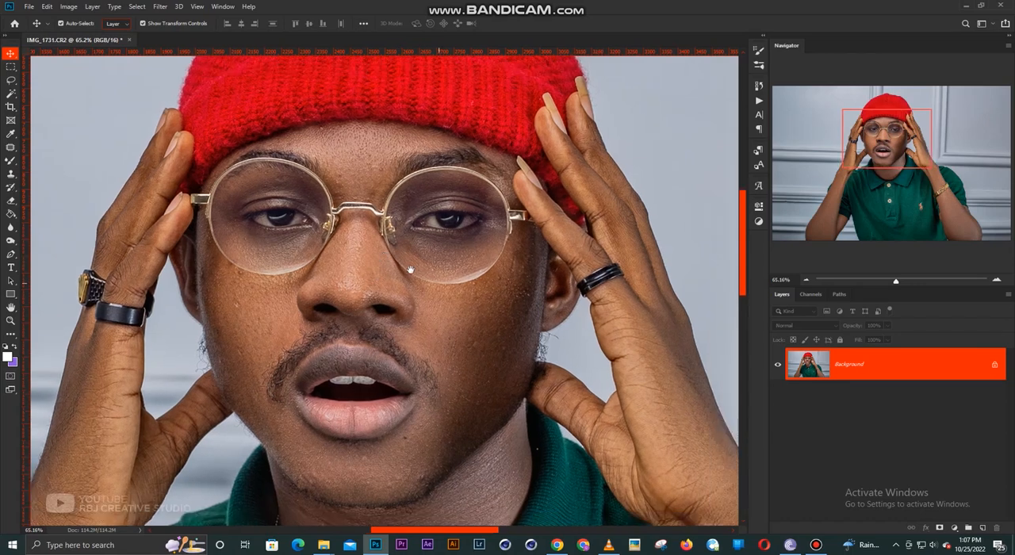
scroll(427, 252, up, 1)
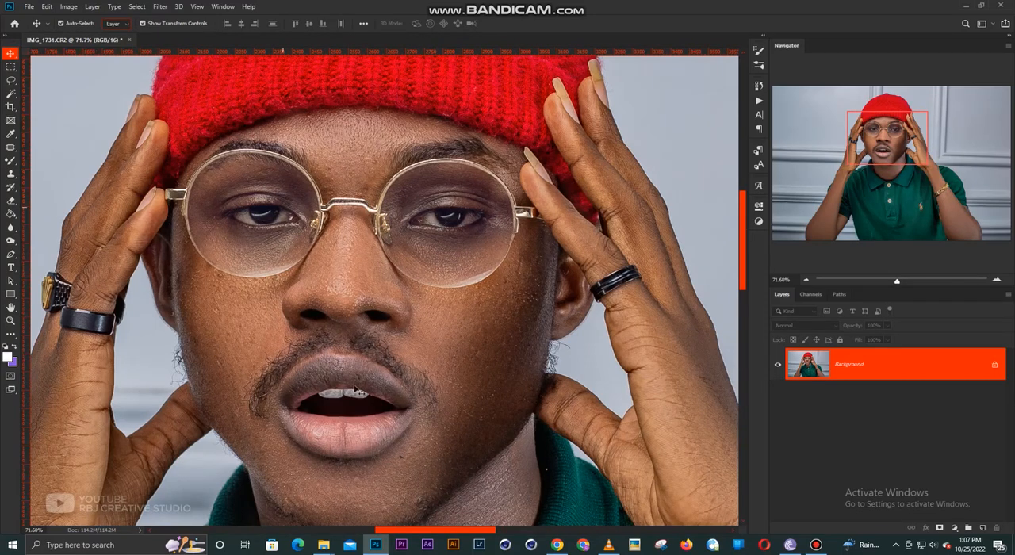
scroll(406, 292, down, 2)
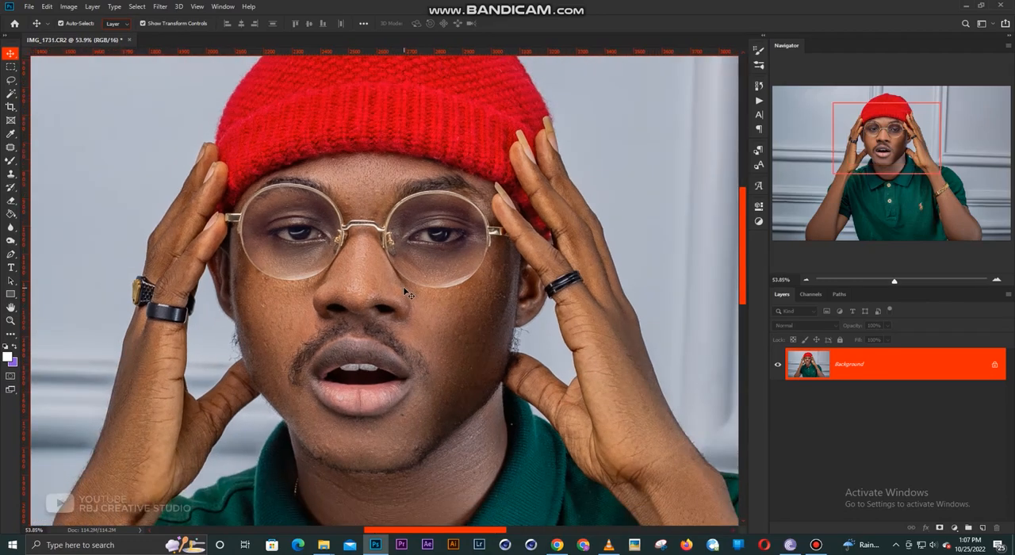
scroll(365, 303, down, 6)
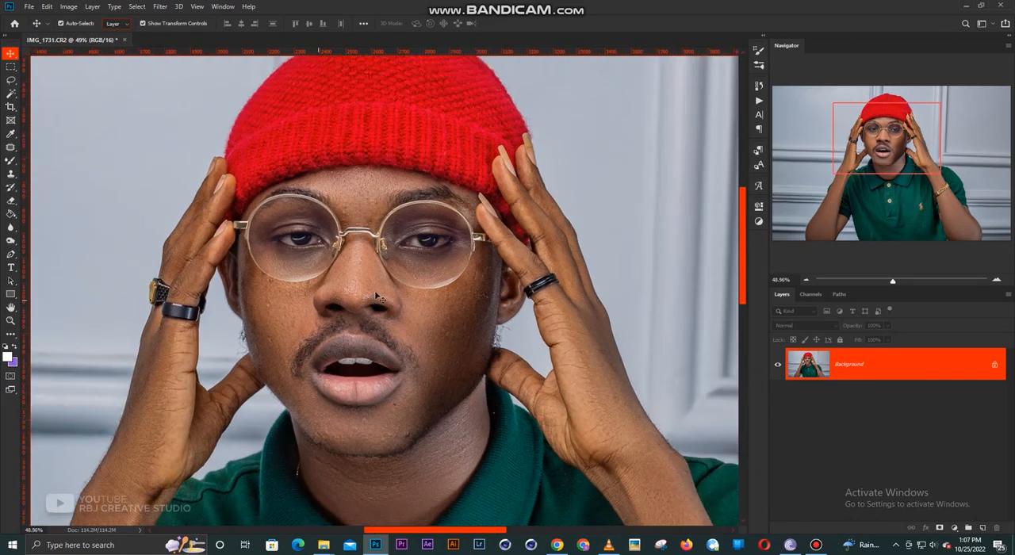
scroll(370, 306, up, 1)
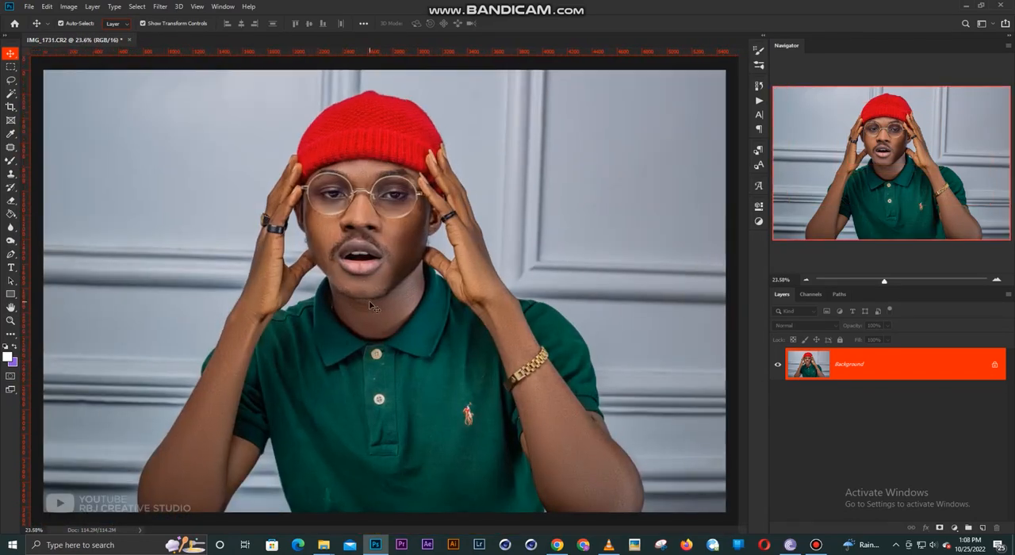